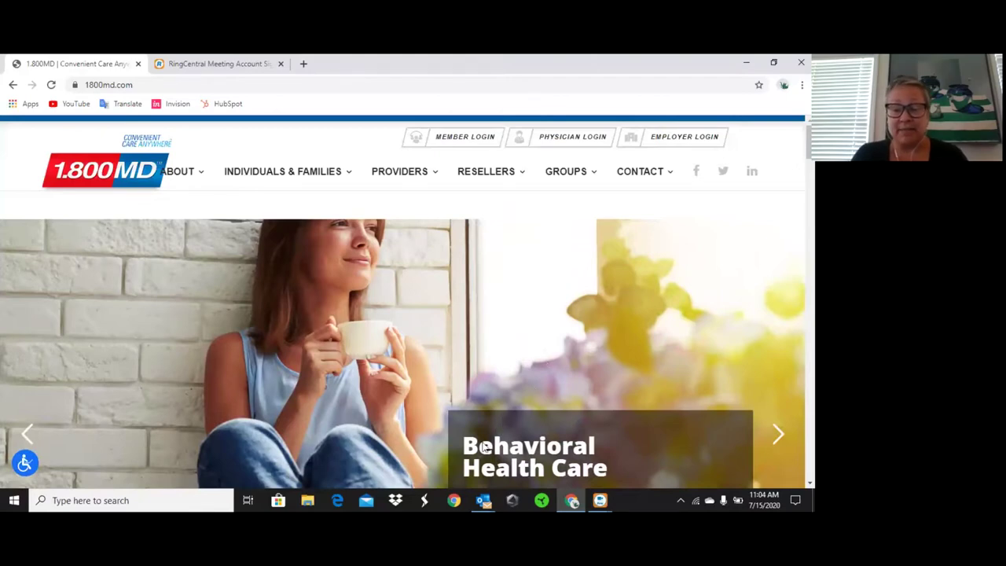
Open the ID card PDF attached to the 'Your New ID Card' email in Edge.
mouse_move(483, 500)
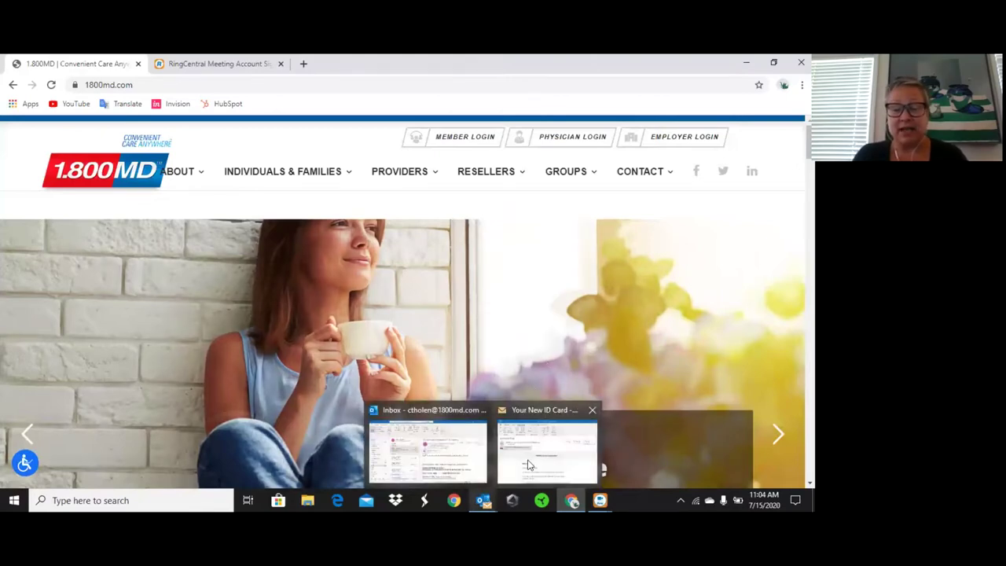
left_click(548, 444)
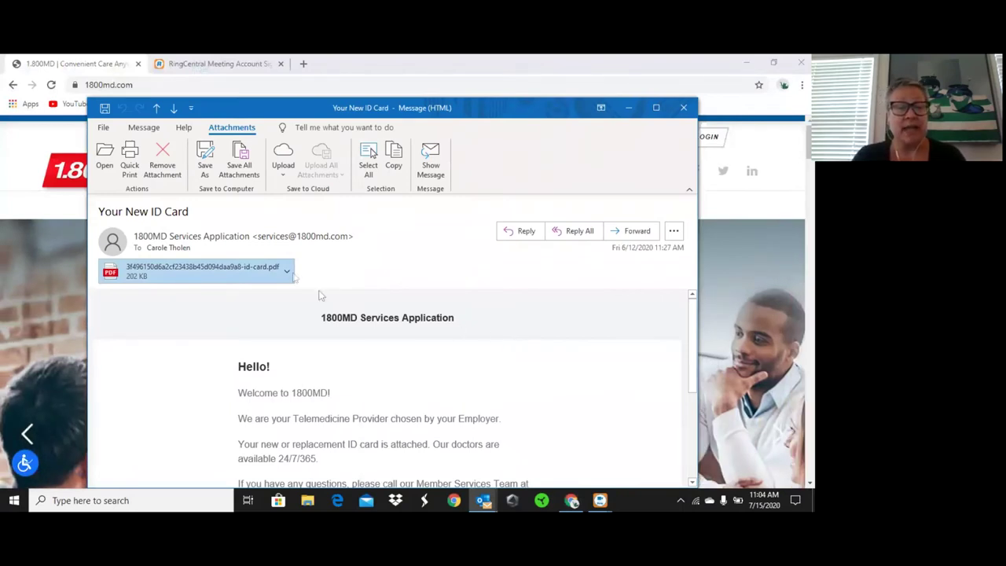
left_click(287, 271)
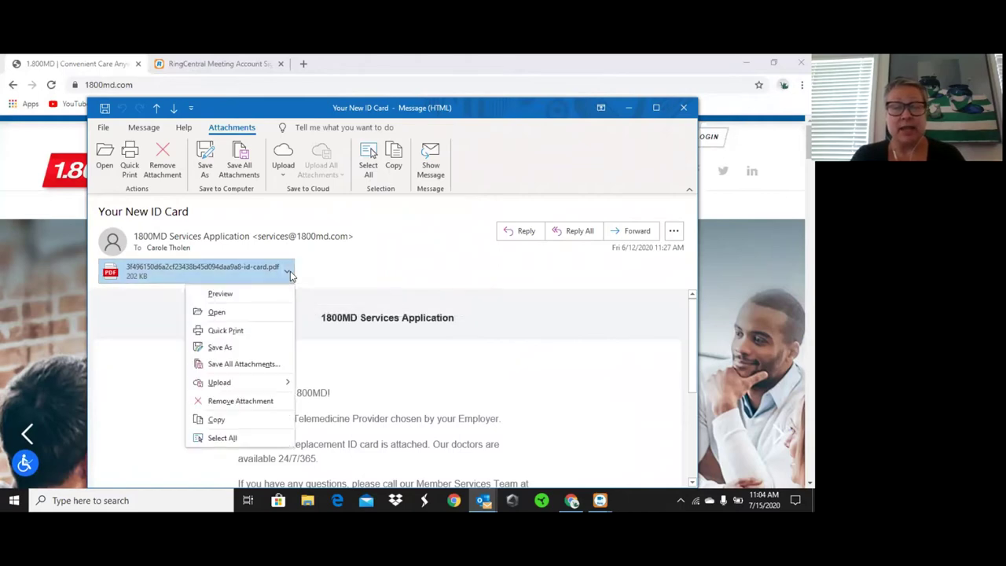
left_click(265, 314)
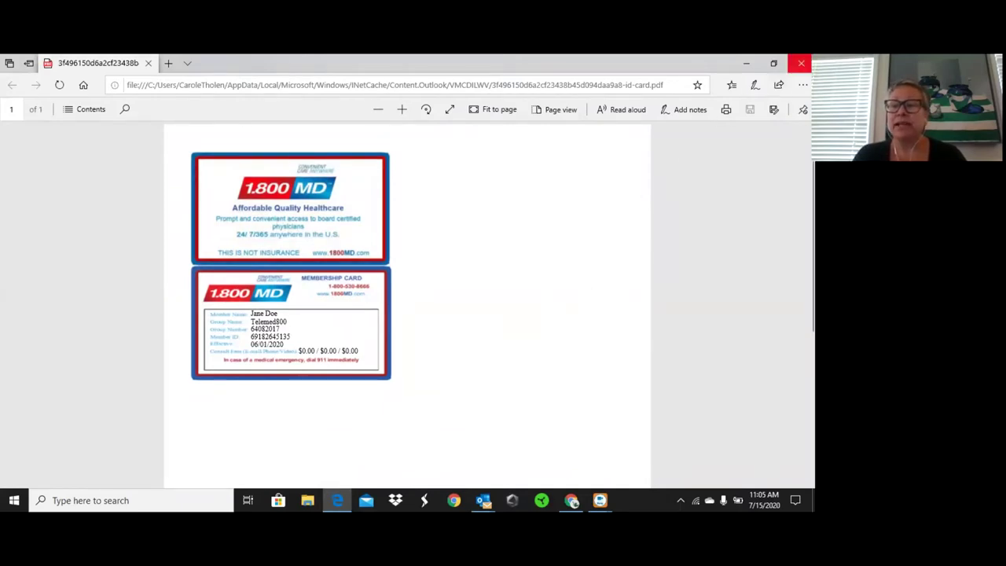
Close the ID card PDF and its email, then go to the 1800MD member login page.
left_click(801, 63)
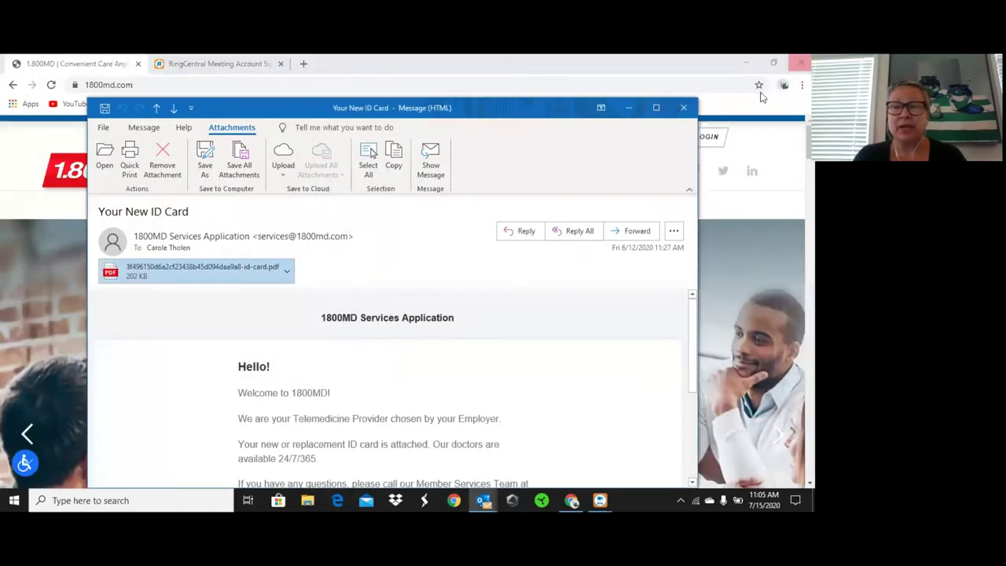
left_click(683, 107)
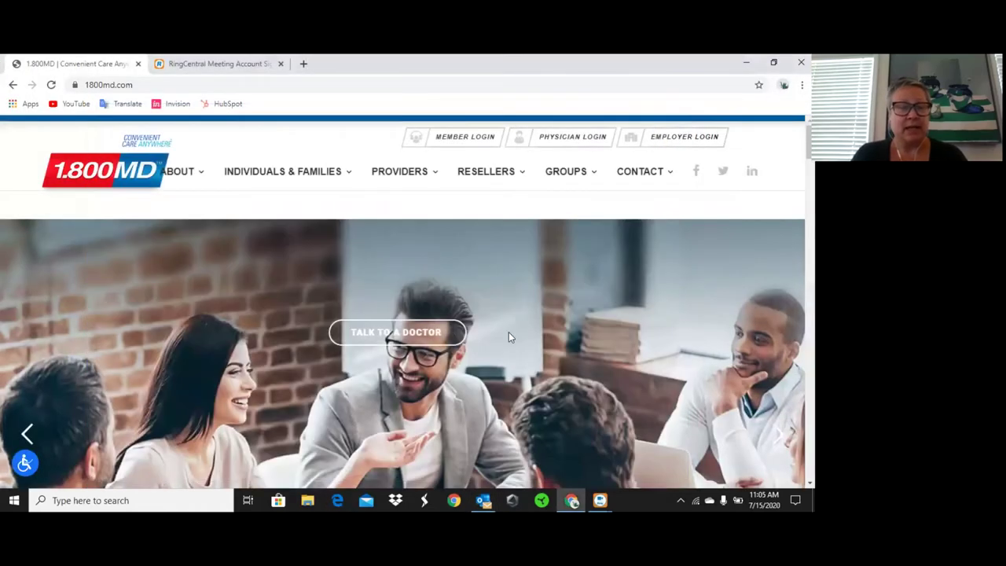
left_click(454, 139)
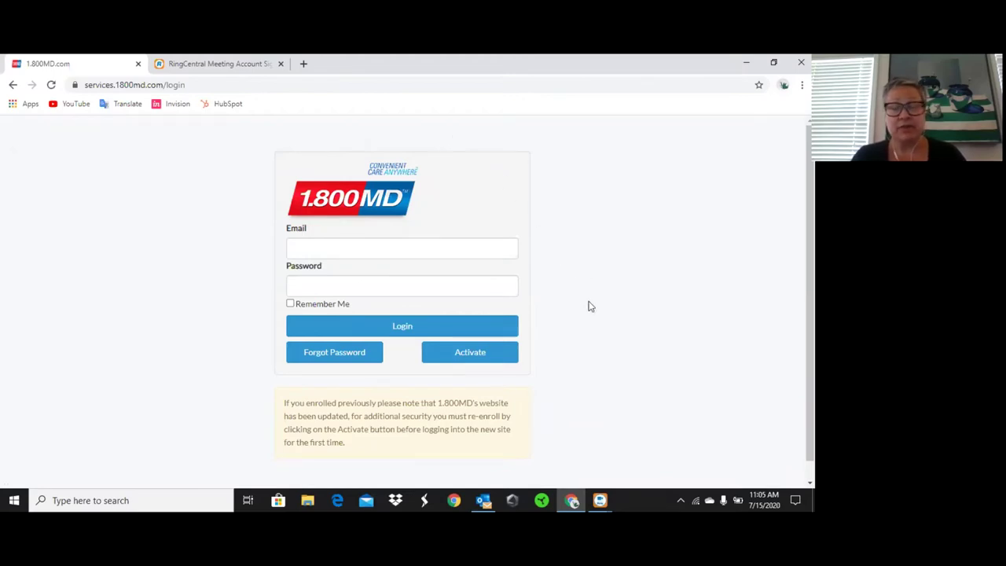
Start account activation and enter the ID card's member number and group number.
left_click(485, 360)
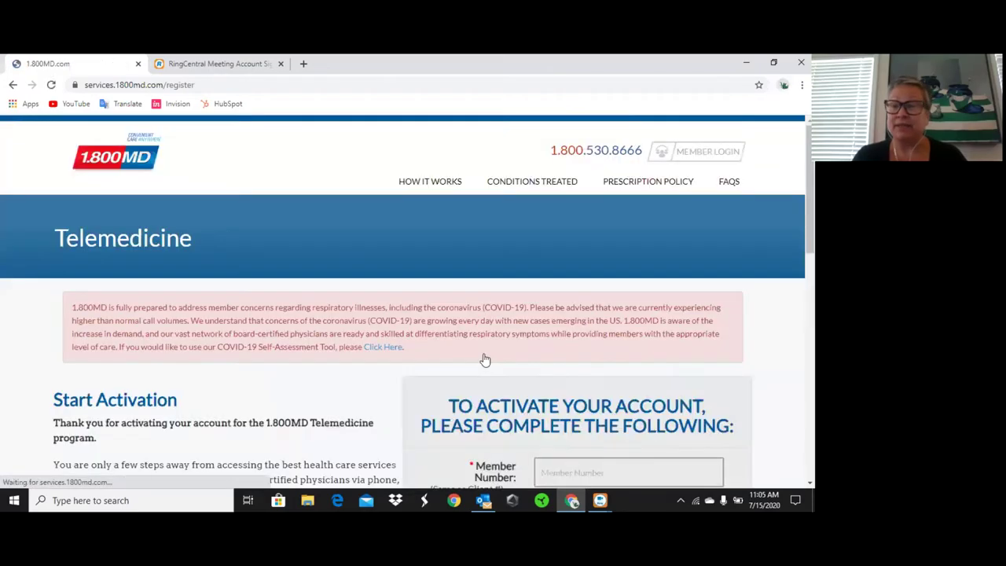
scroll(485, 360, "down", 3)
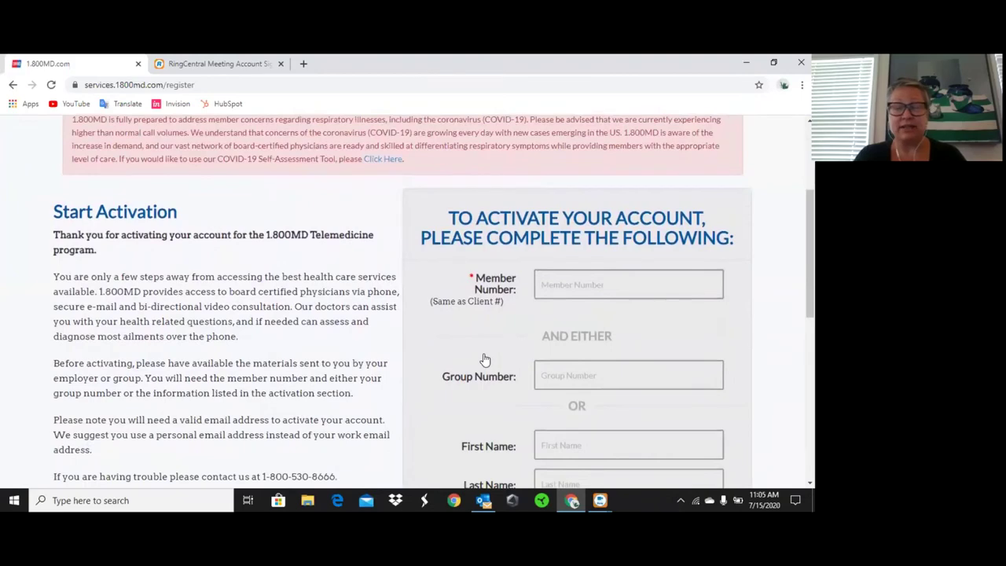
scroll(486, 360, "down", 1)
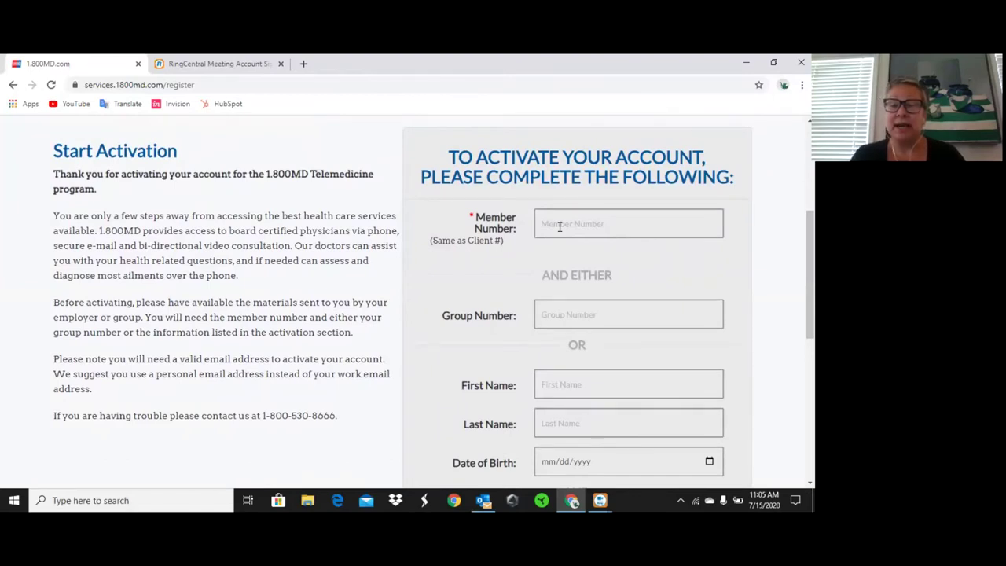
left_click(560, 226)
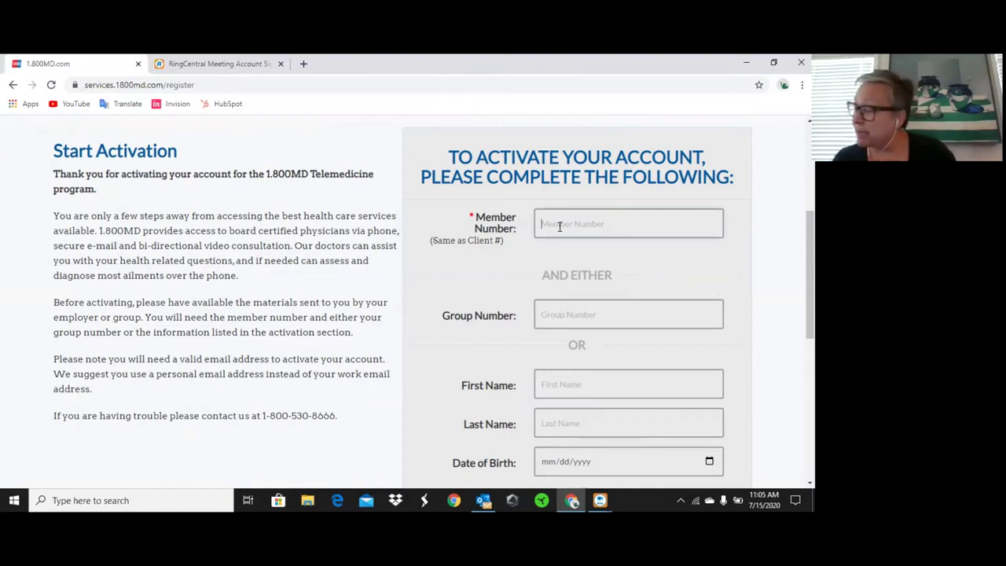
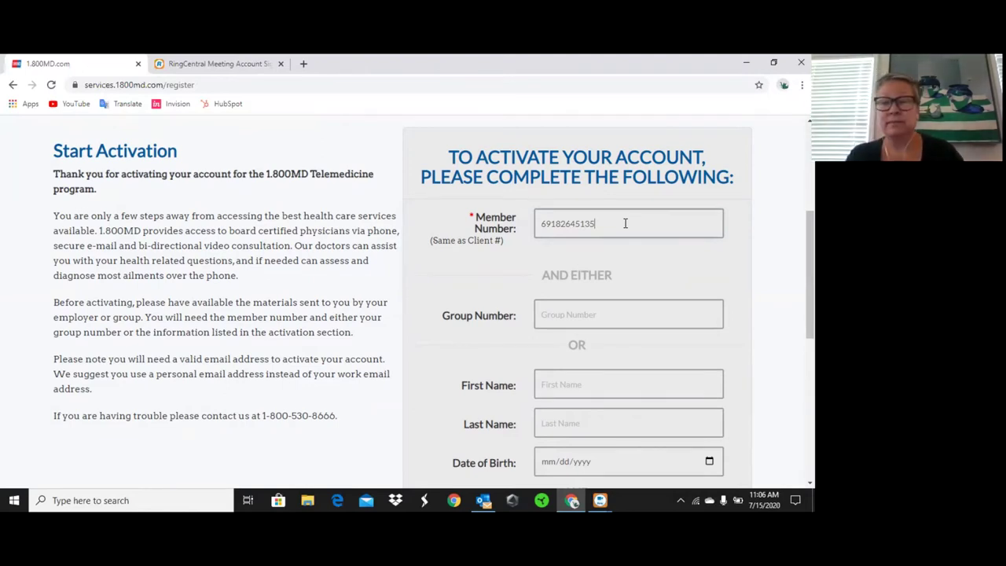
left_click(587, 313)
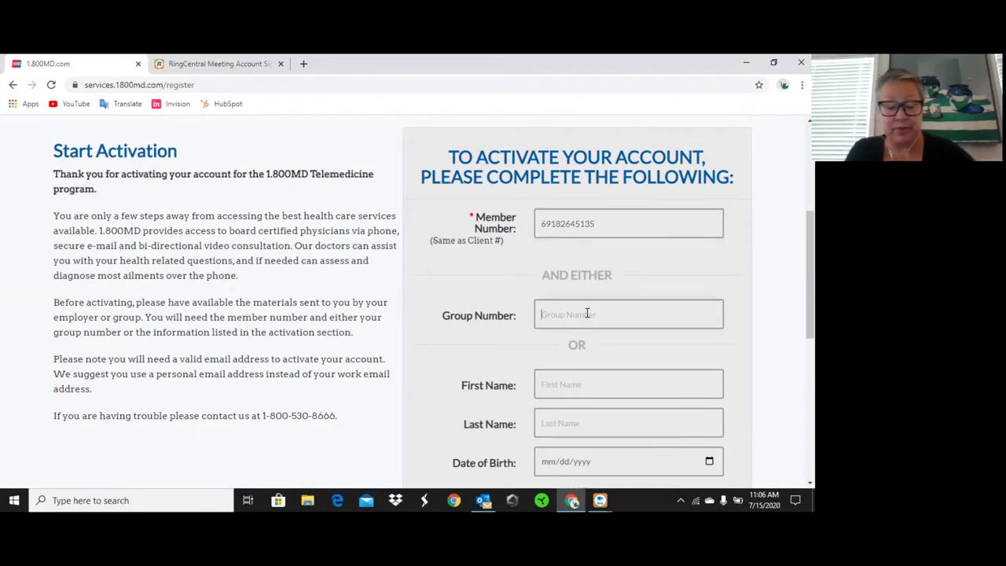
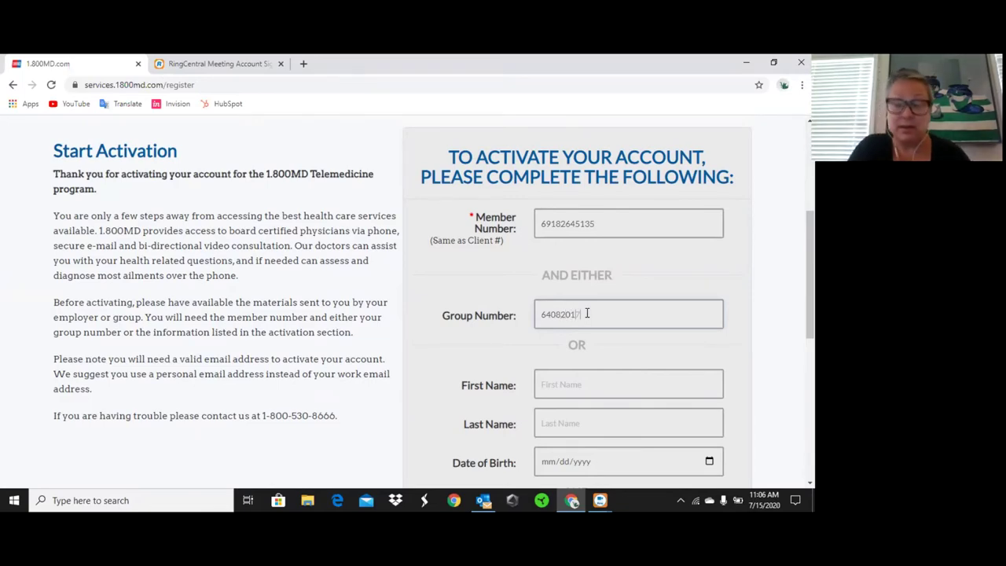
scroll(591, 371, "down", 1)
scroll(592, 371, "down", 1)
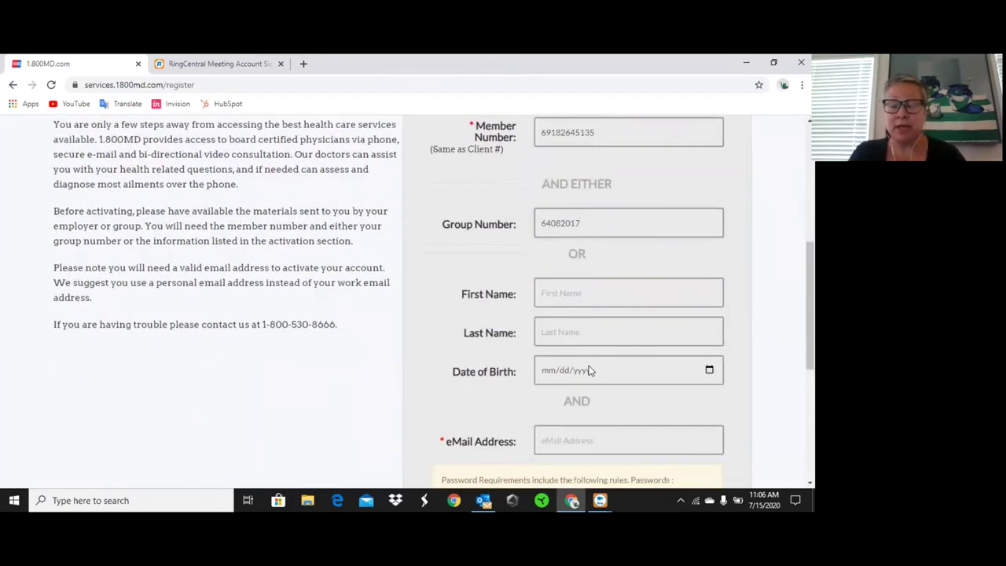
Fill the eMail Address field from the browser's saved contact details.
scroll(591, 371, "down", 1)
left_click(595, 362)
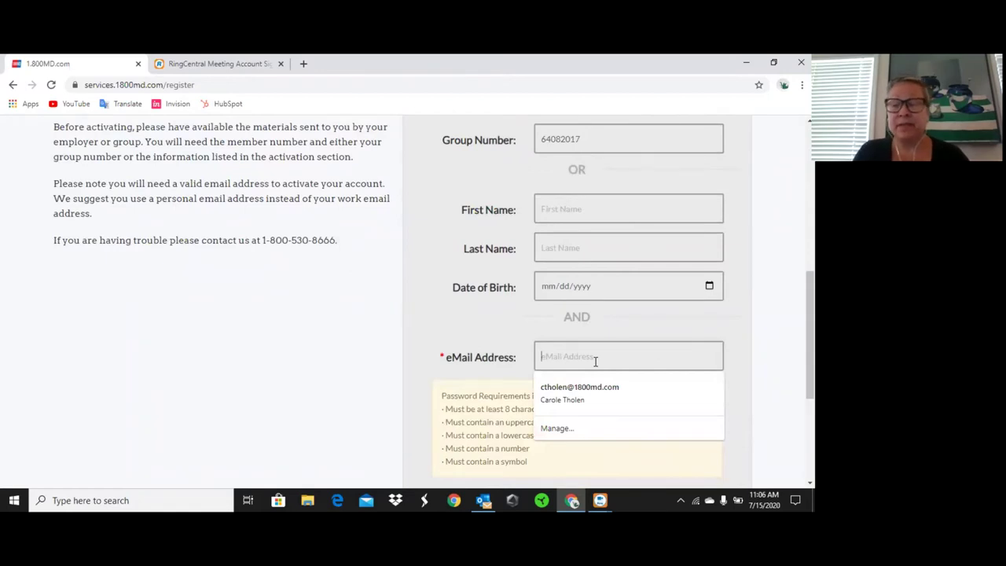
left_click(592, 380)
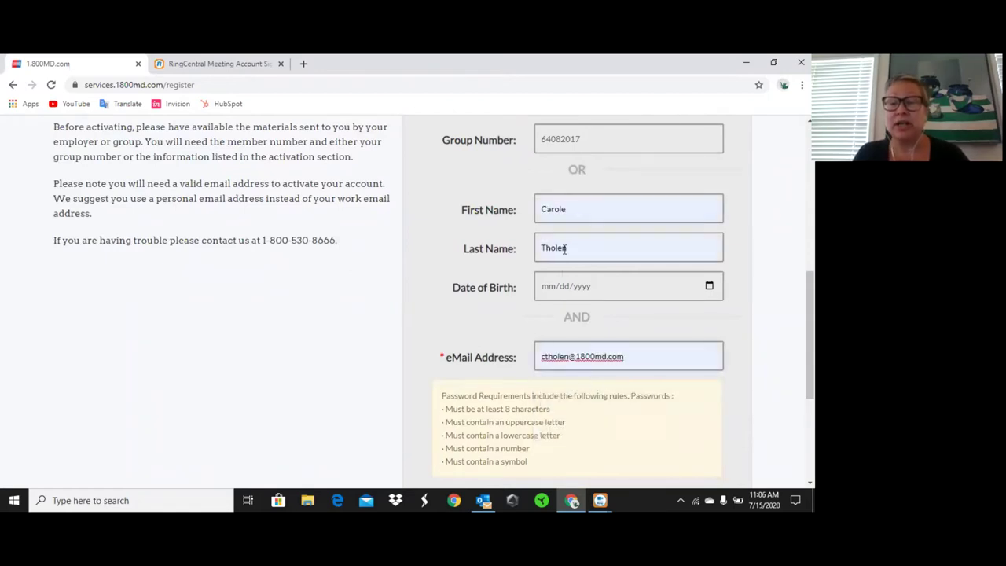
Clear the autofilled Last Name and First Name fields, leaving them empty.
left_click_drag(584, 248, 531, 250)
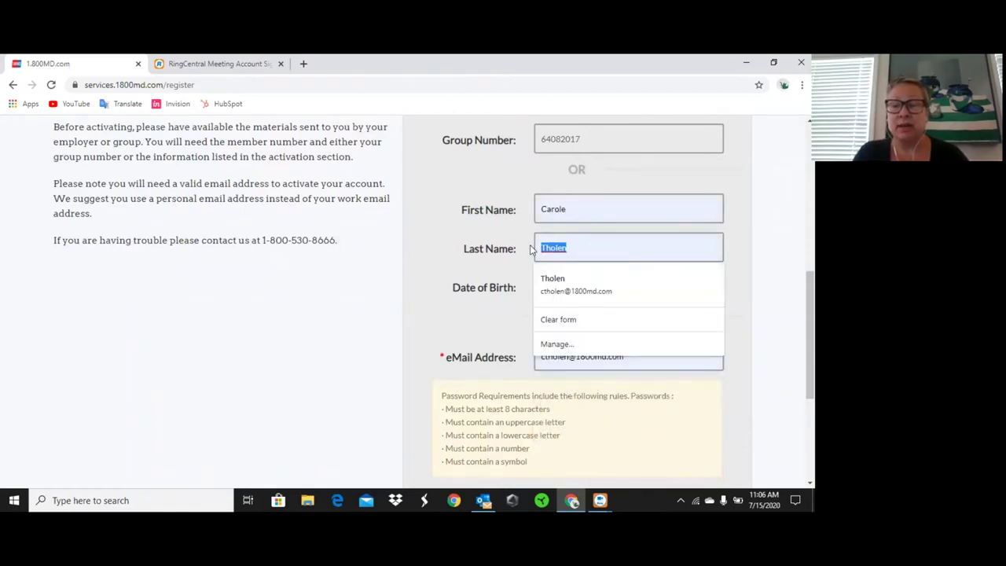
key("BackSpace")
left_click_drag(575, 209, 527, 212)
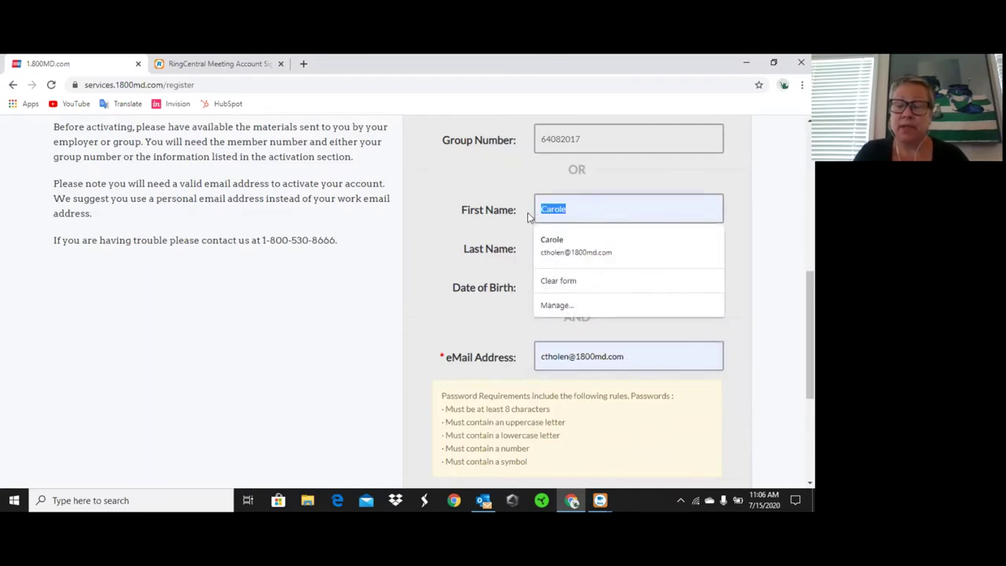
key("BackSpace")
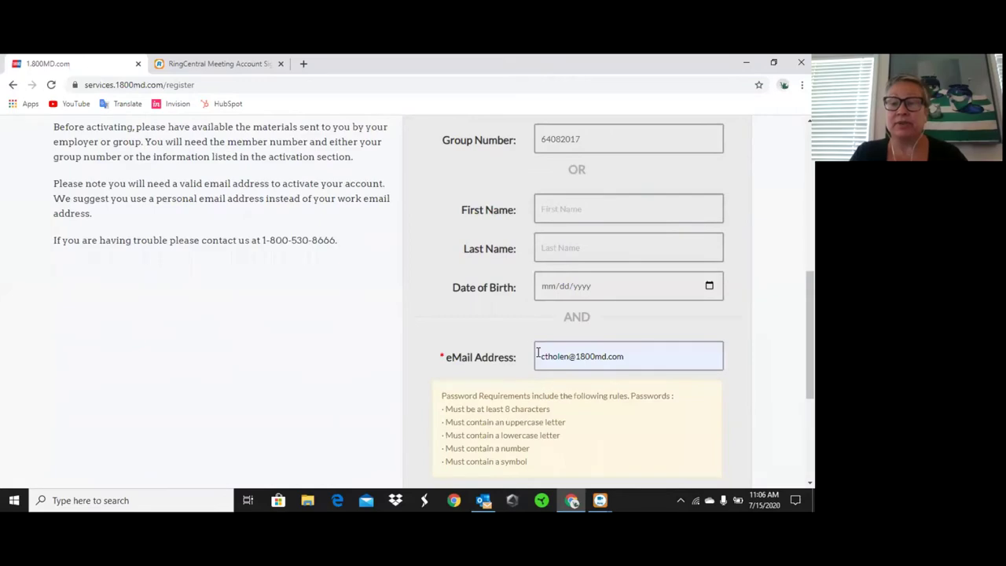
scroll(538, 353, "up", 1)
scroll(537, 353, "up", 1)
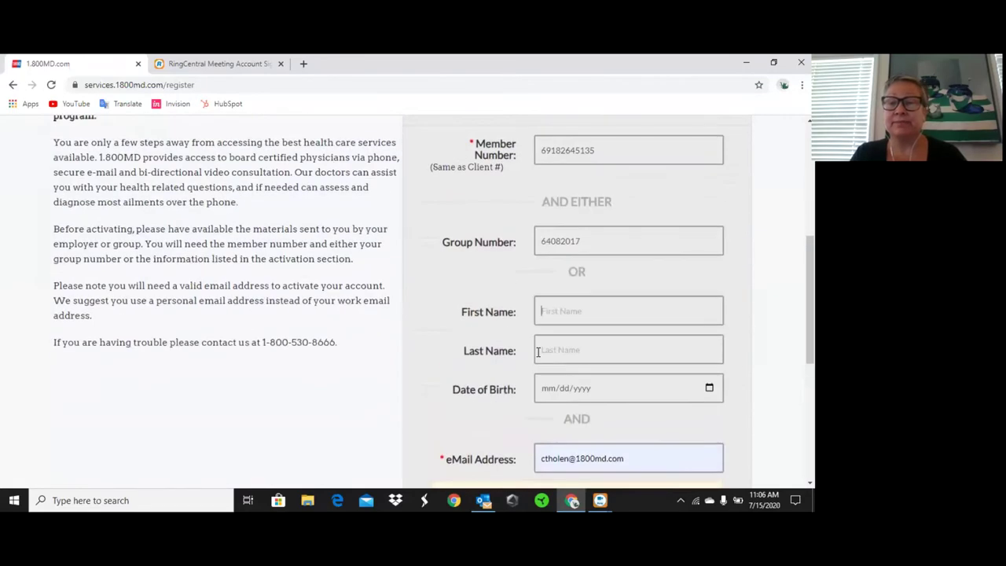
scroll(537, 353, "down", 3)
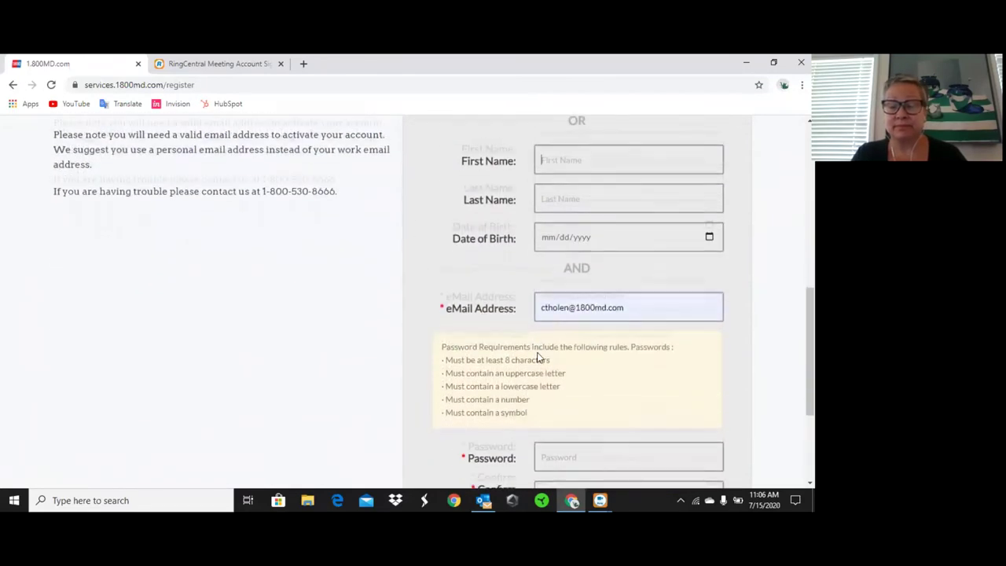
scroll(537, 353, "down", 2)
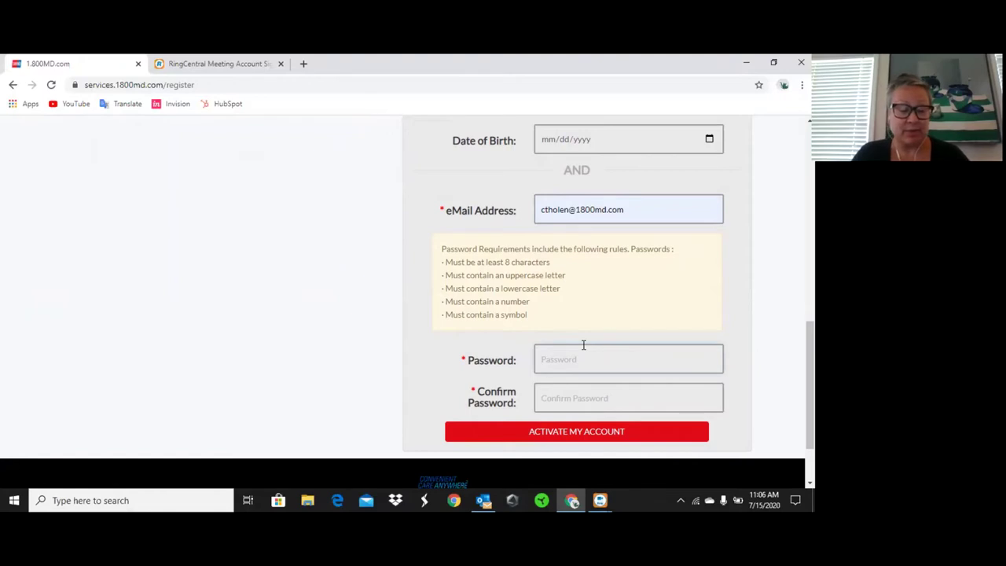
Enter and confirm the account password, activate the account, and dismiss the save-password prompt.
type("C*****")
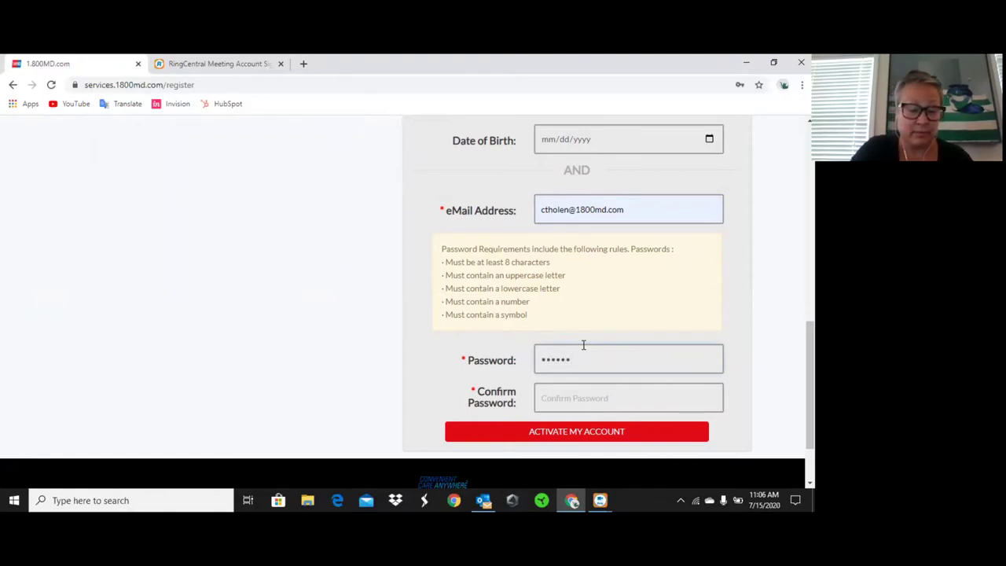
type("*****")
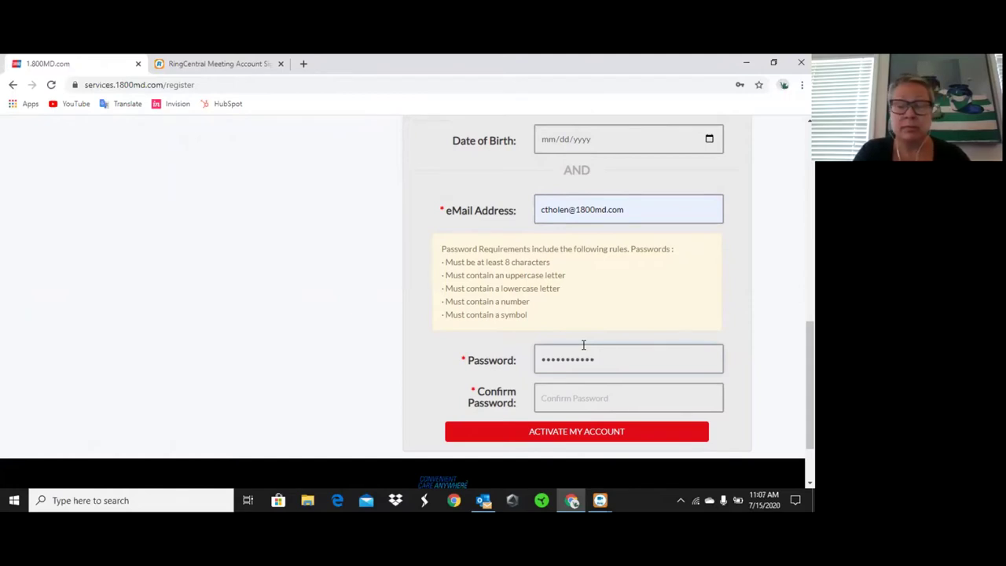
key("Tab")
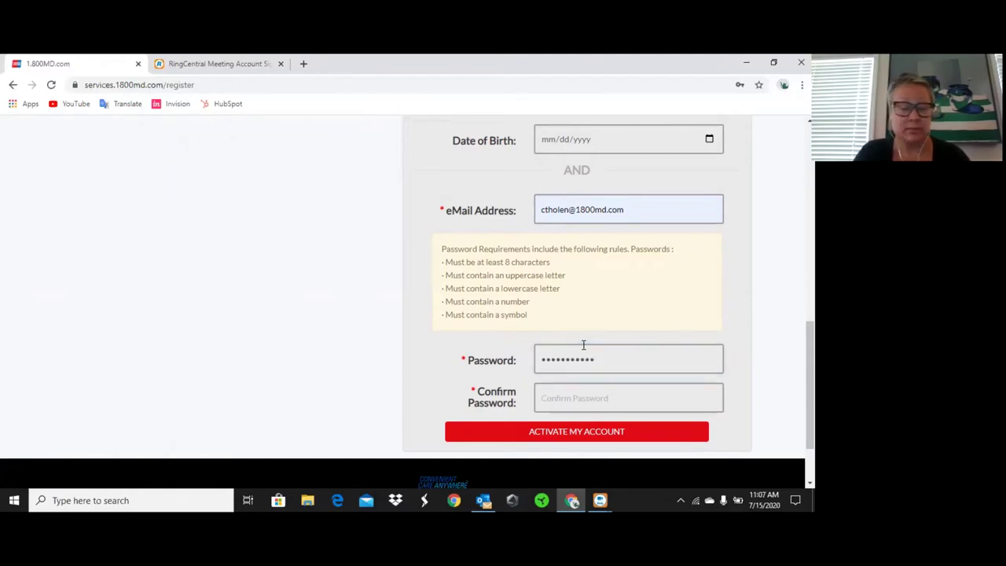
type("******")
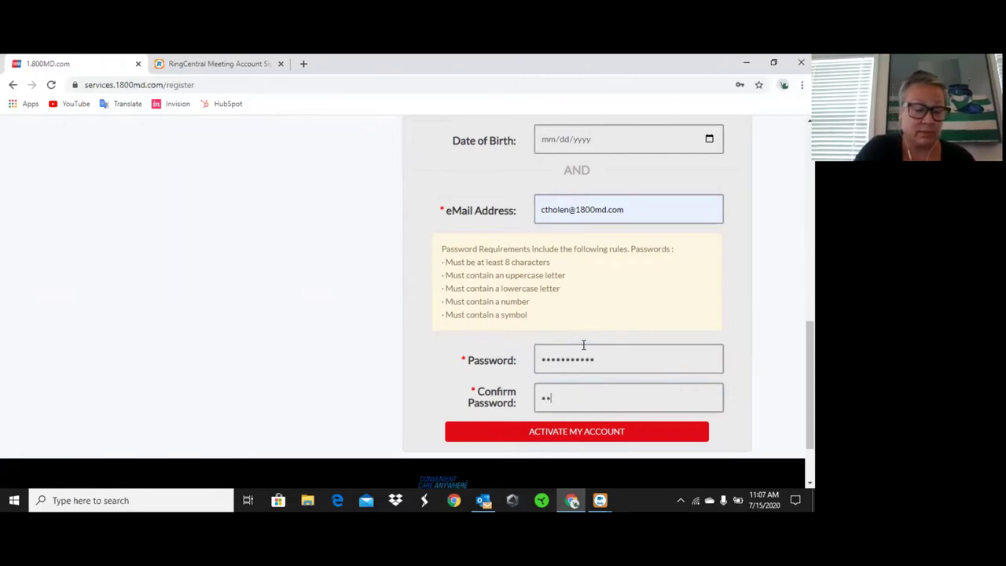
type("*****")
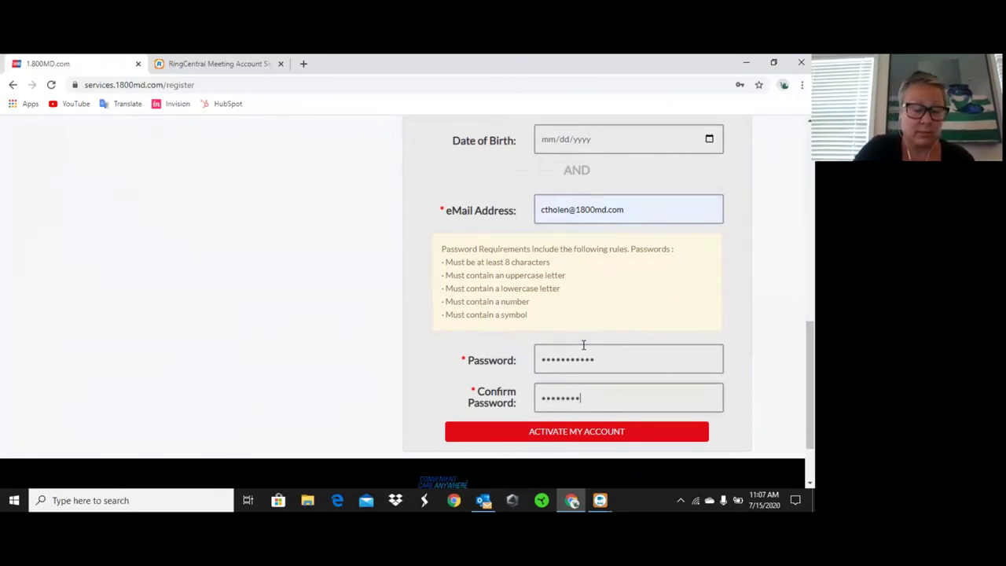
left_click(566, 433)
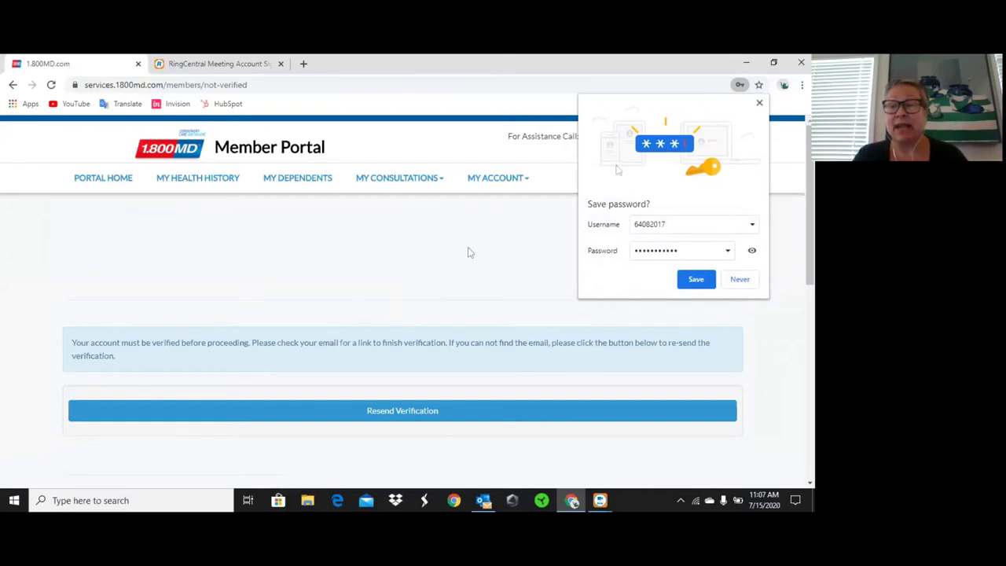
left_click(759, 103)
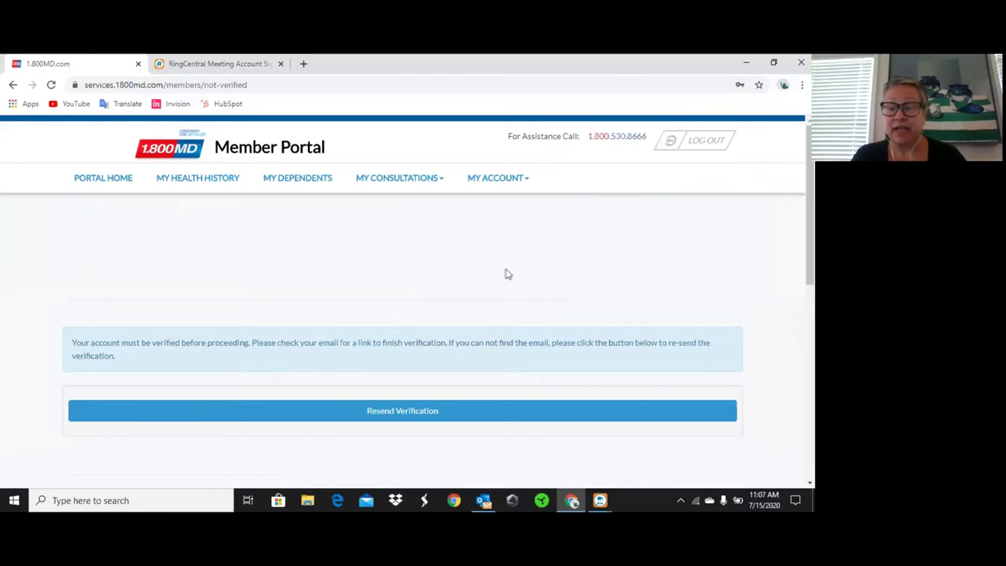
left_click(484, 500)
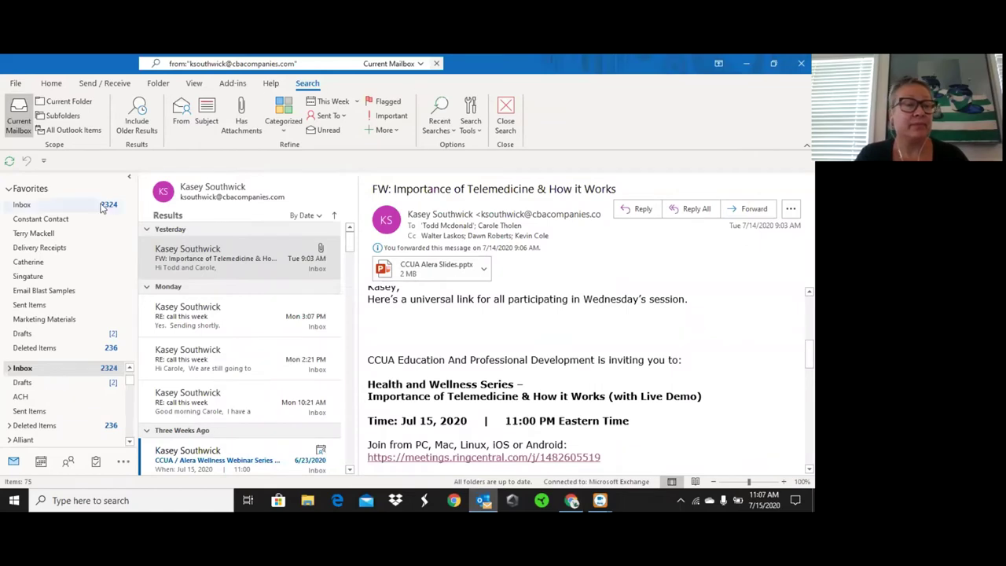
Open the 1800MD 'User Needs Verification' email in Outlook and follow its Verify Account link.
left_click(48, 205)
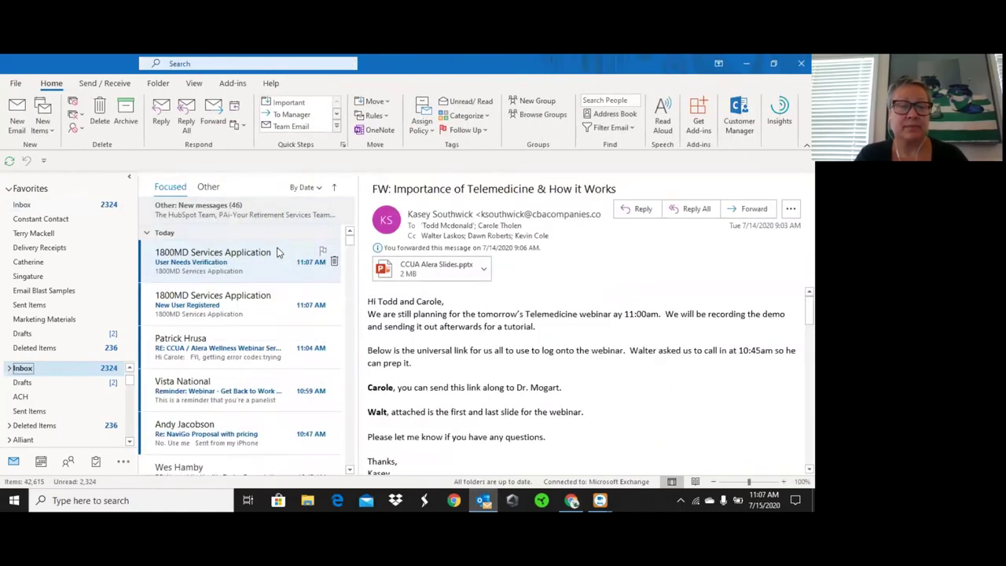
left_click(217, 267)
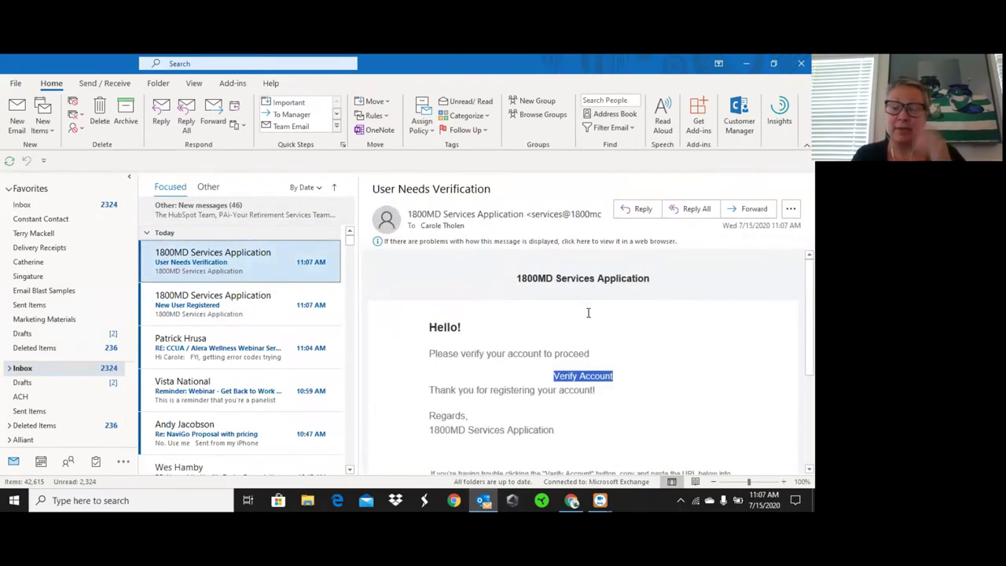
scroll(629, 337, "down", 2)
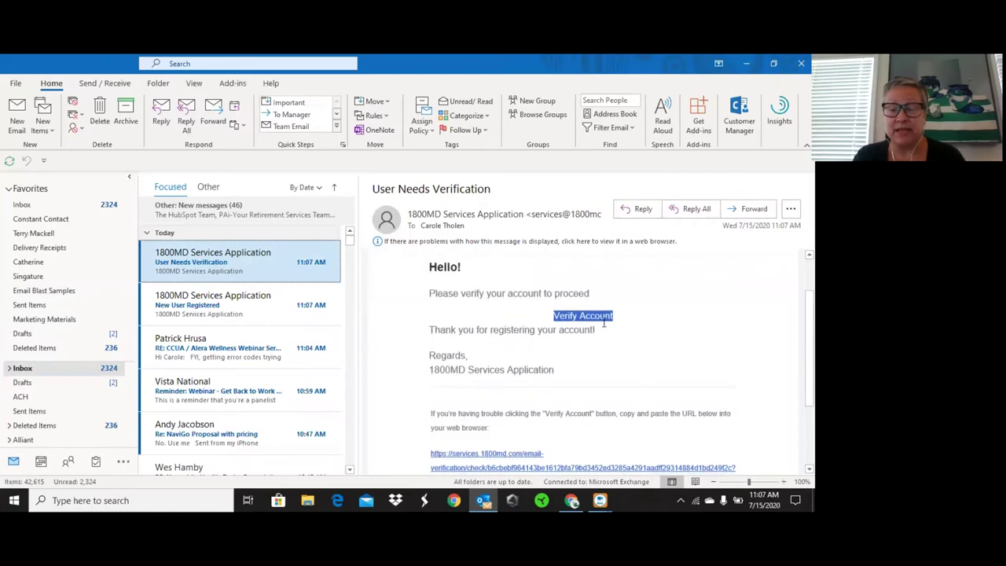
left_click(595, 317)
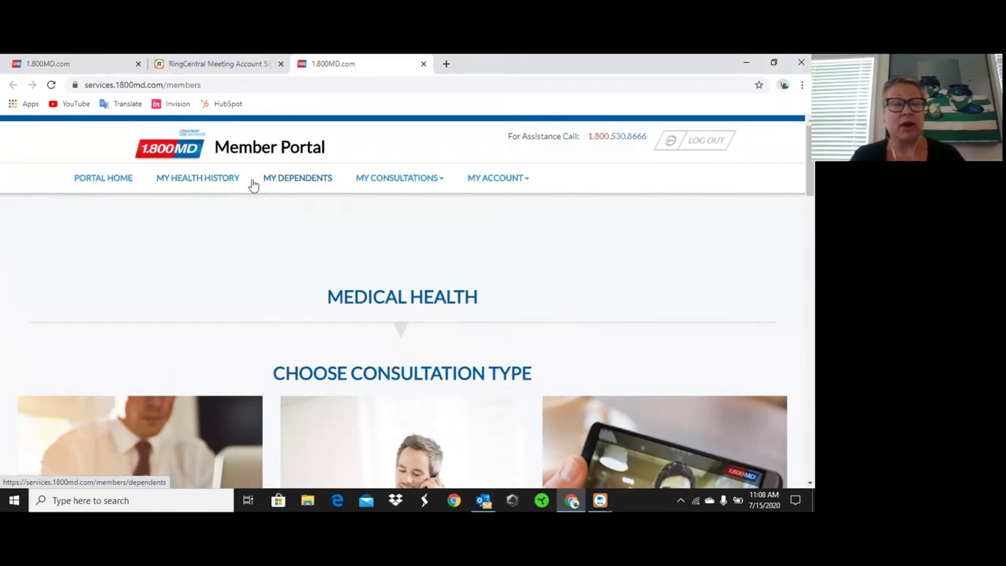
Open My Health History and enter the member's cell phone number.
left_click(223, 180)
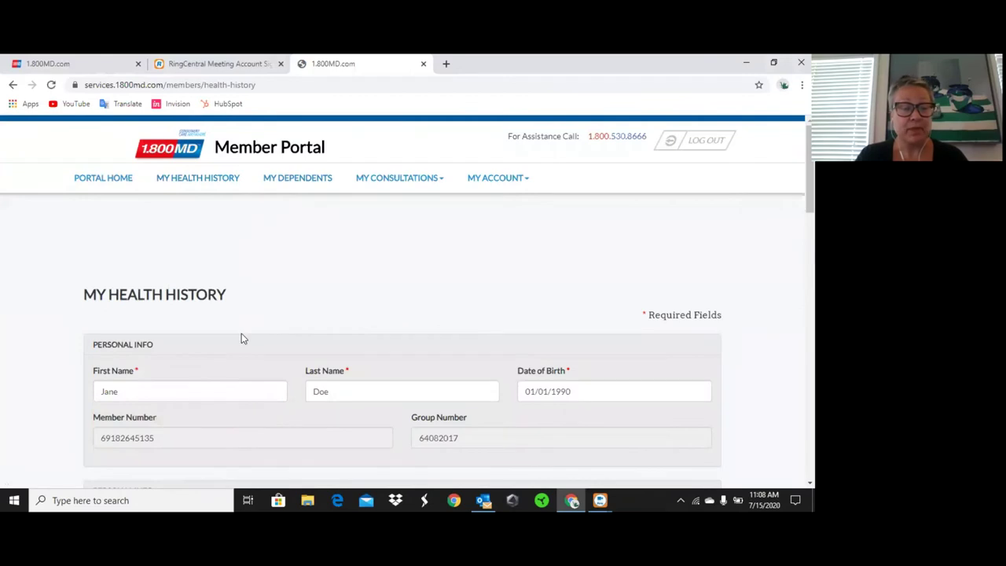
scroll(241, 333, "down", 2)
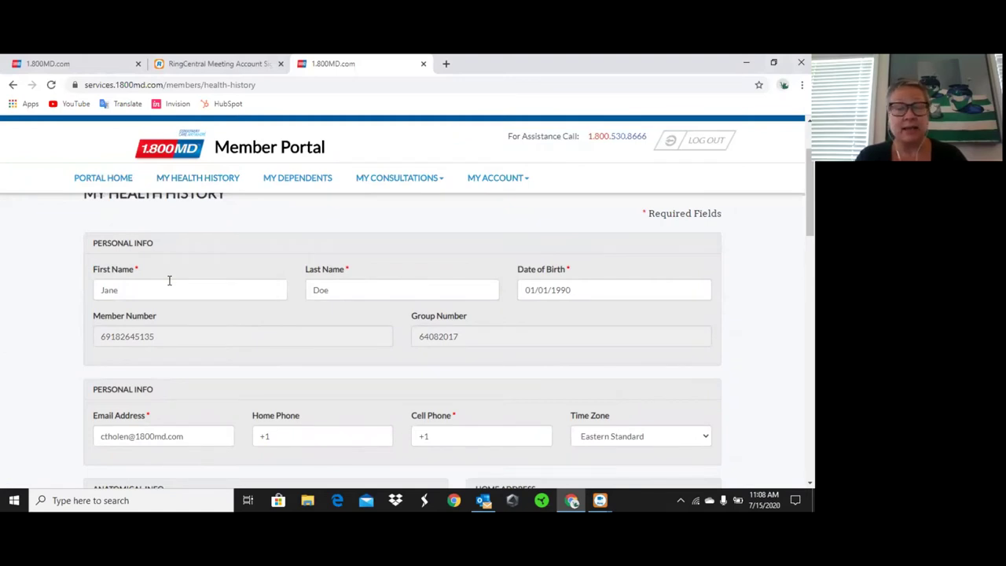
scroll(169, 283, "down", 1)
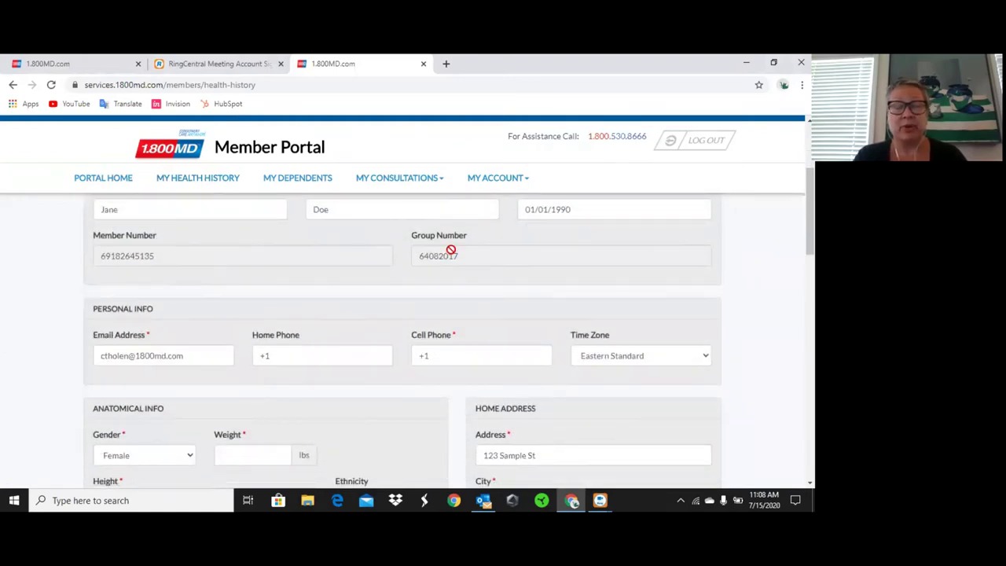
scroll(302, 272, "down", 1)
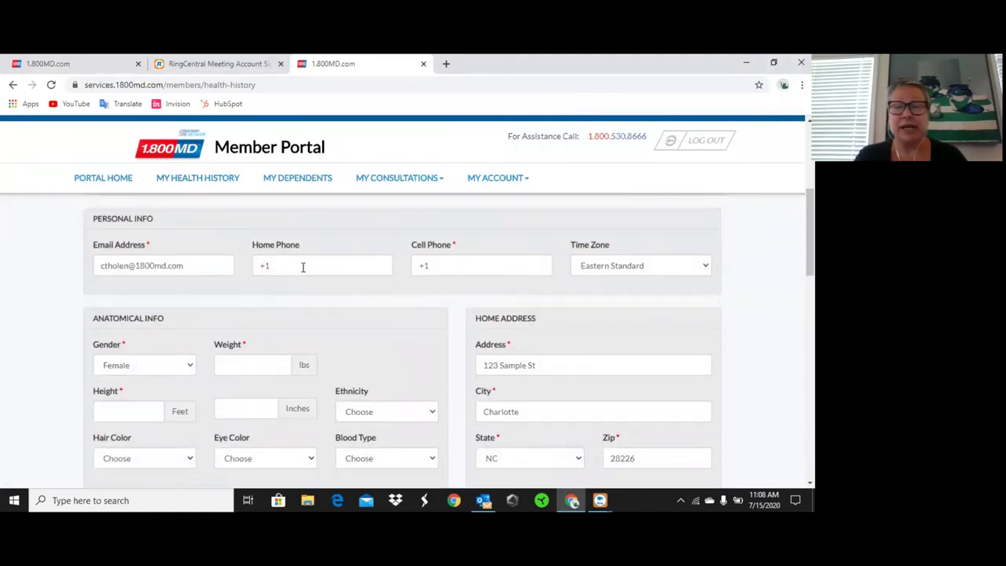
left_click(445, 274)
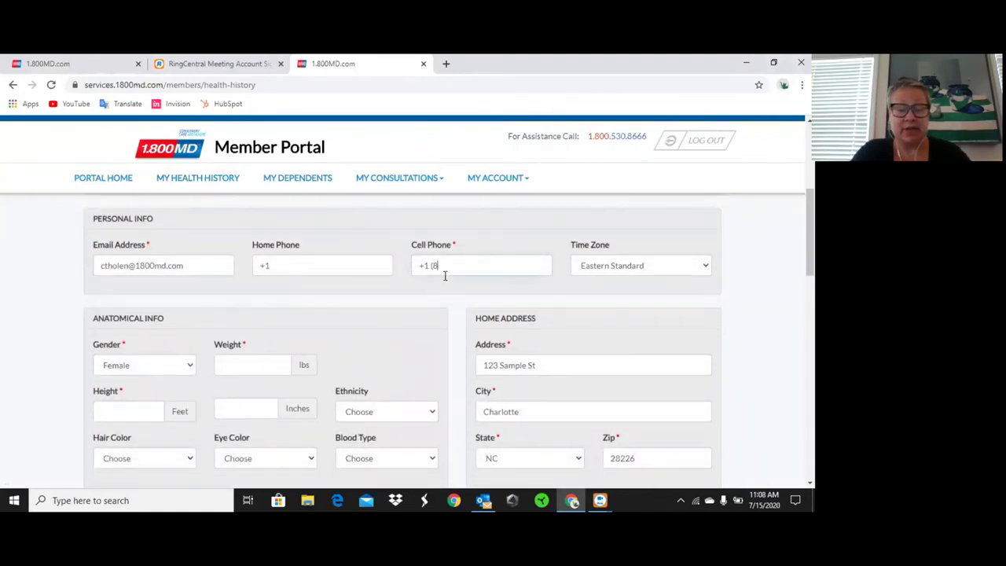
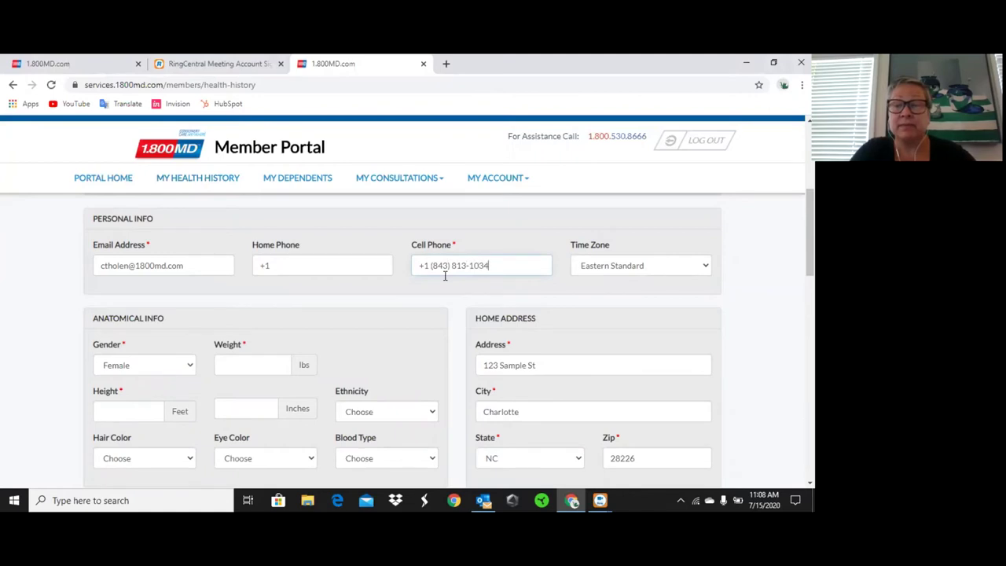
Enter weight 155 lbs and height 5 ft 8 in.
scroll(445, 275, "down", 1)
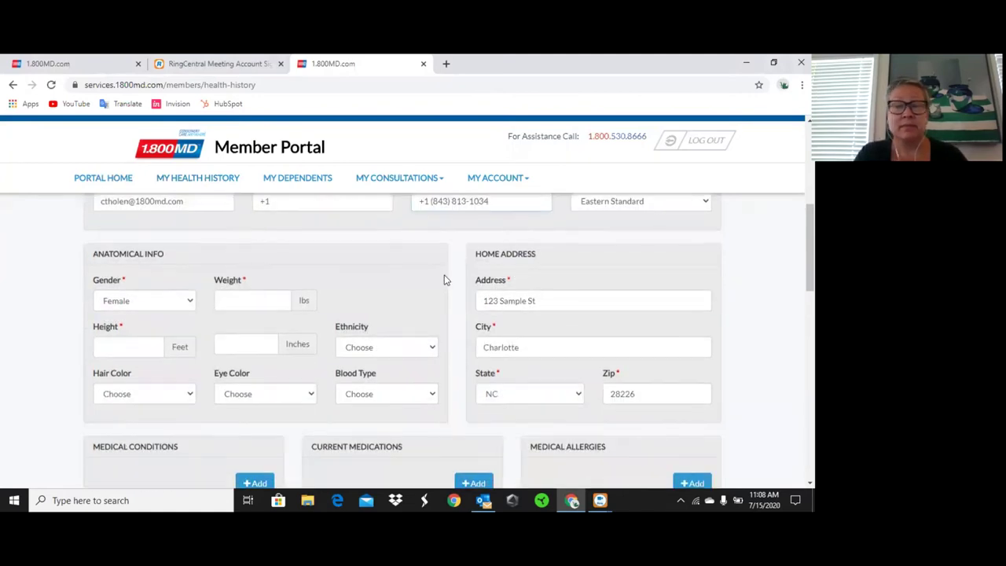
left_click(265, 296)
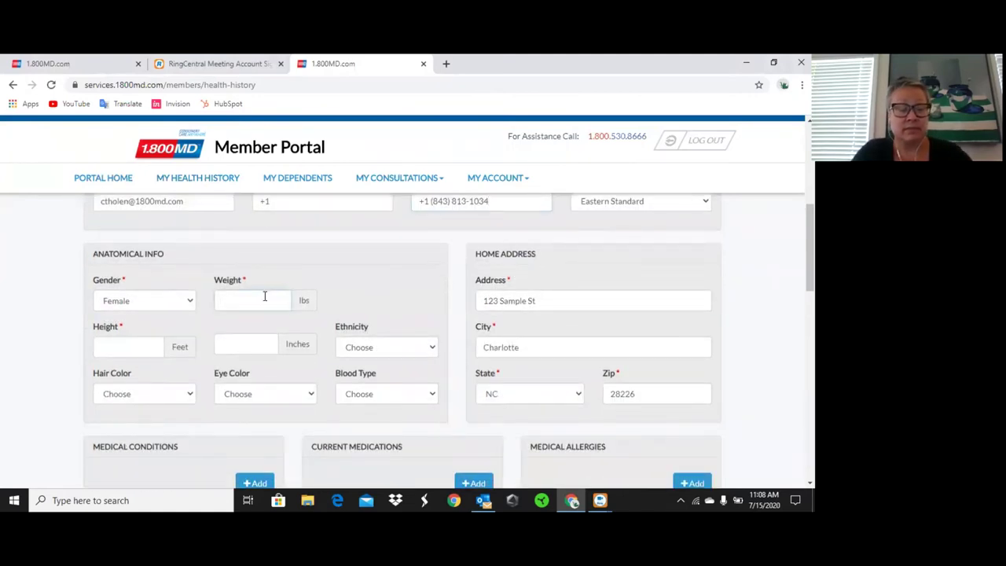
type("155")
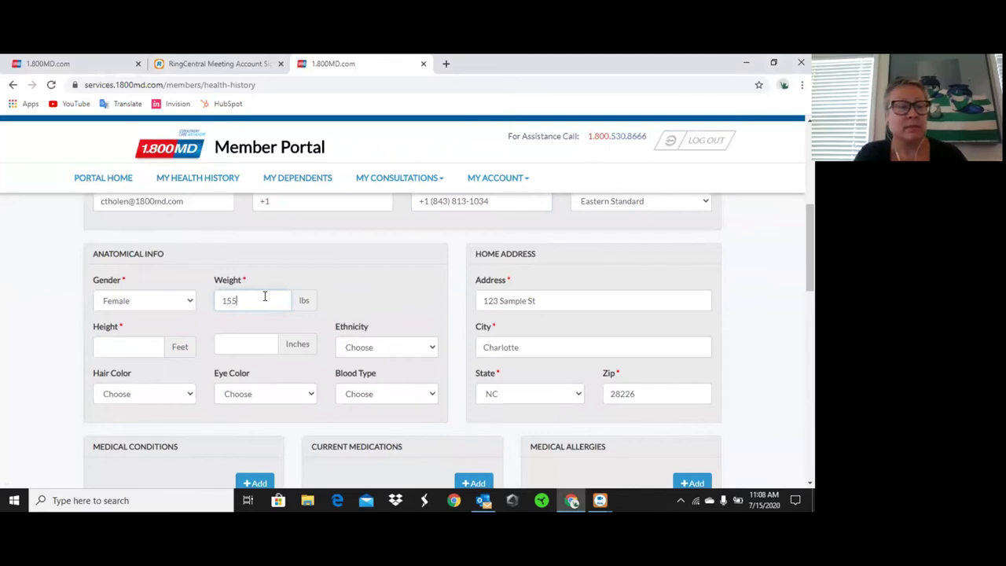
left_click(138, 341)
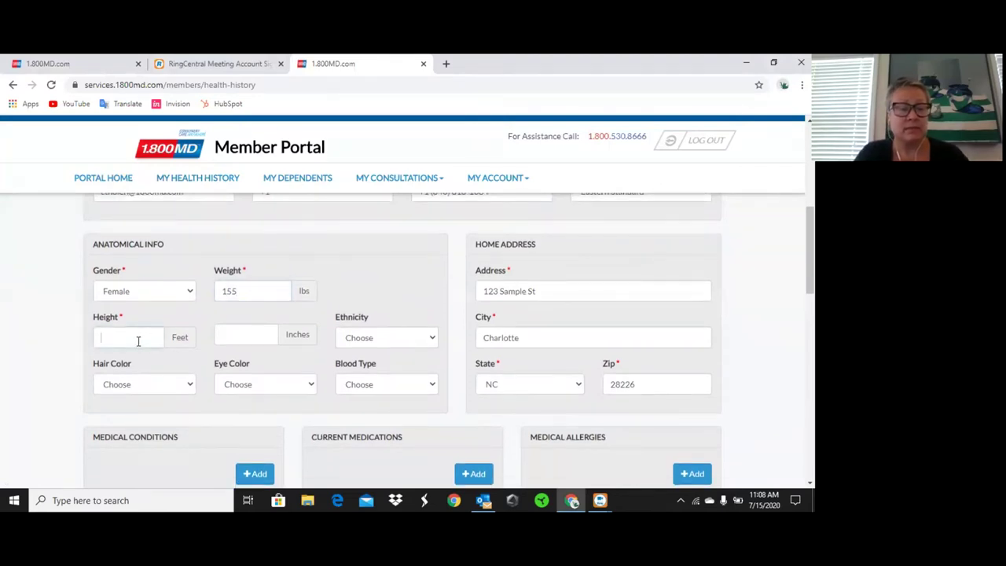
type("5")
key("Tab")
type("8")
key("Tab")
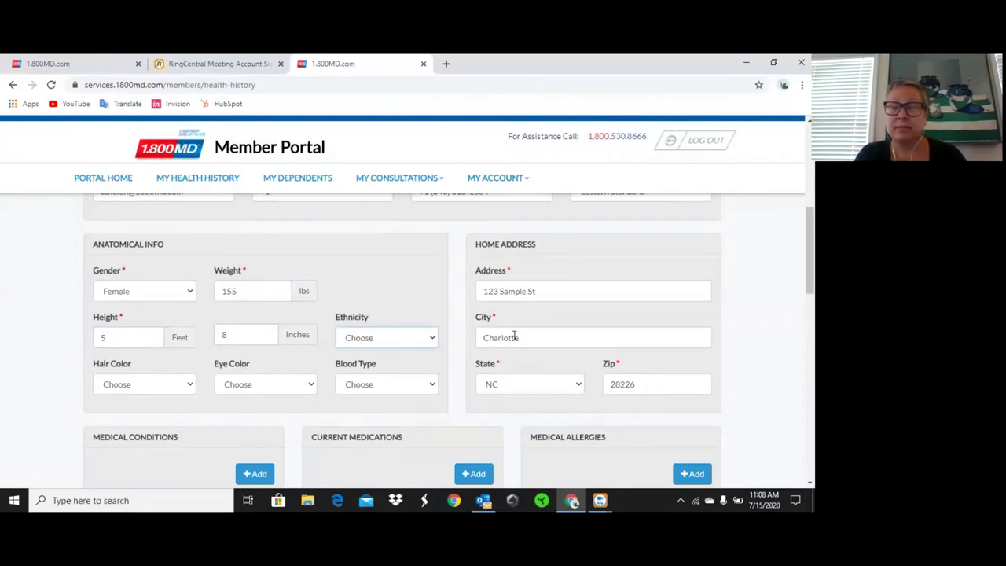
scroll(514, 337, "down", 3)
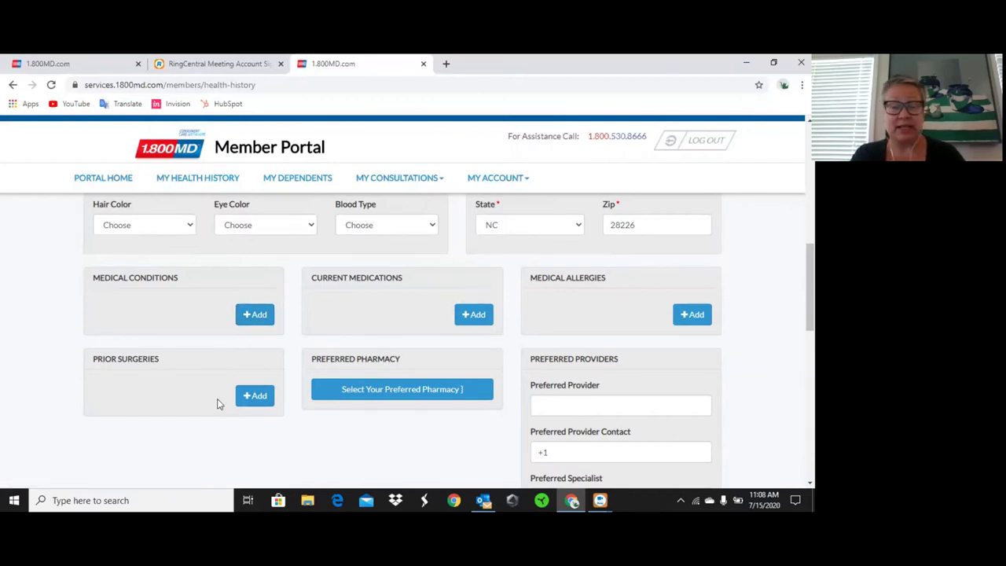
Search pharmacies near zip 28226 and confirm CVS/pharmacy #2772 on Providence Rd as preferred.
scroll(361, 388, "down", 1)
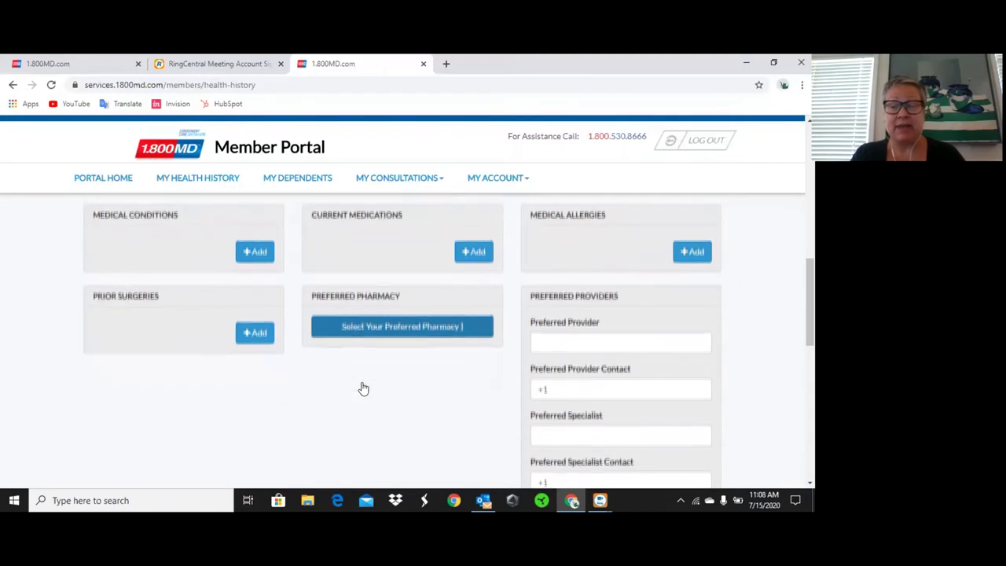
left_click(394, 330)
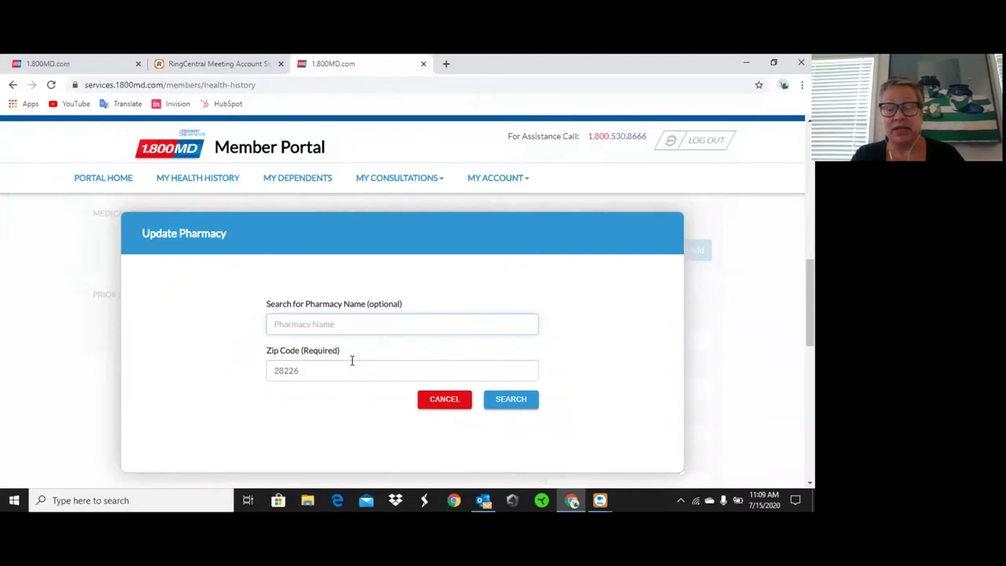
left_click(519, 407)
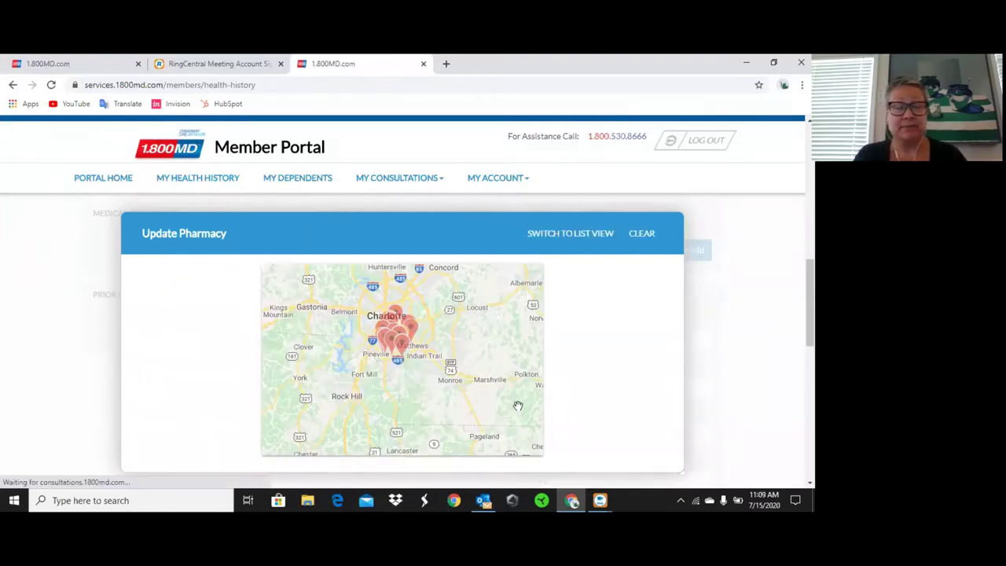
scroll(404, 363, "up", 3)
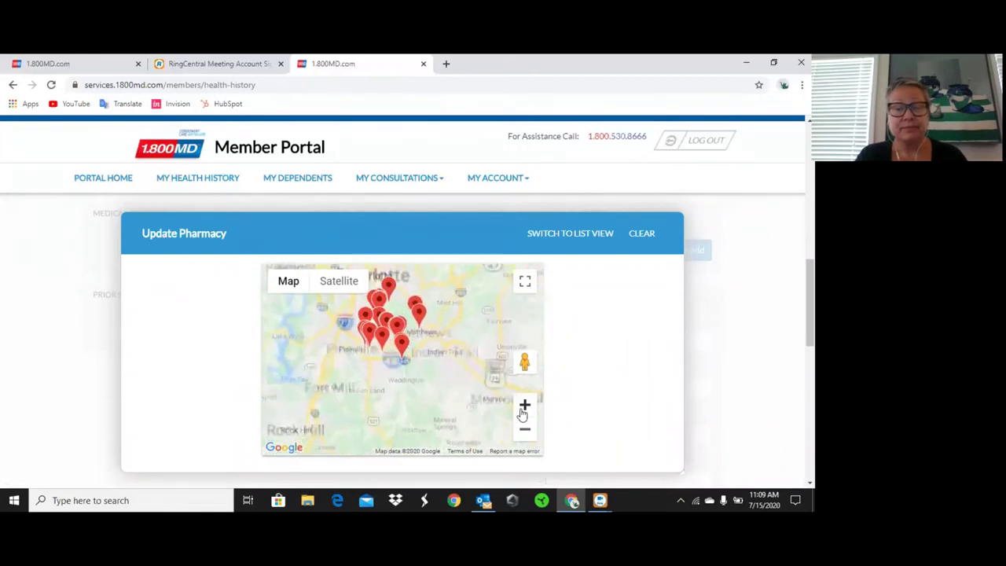
left_click(401, 348)
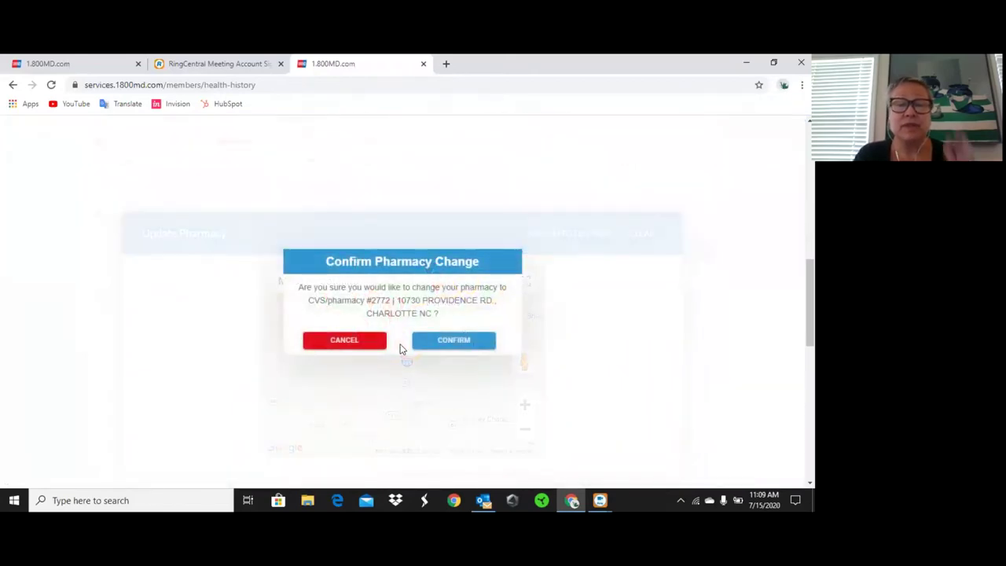
left_click(441, 344)
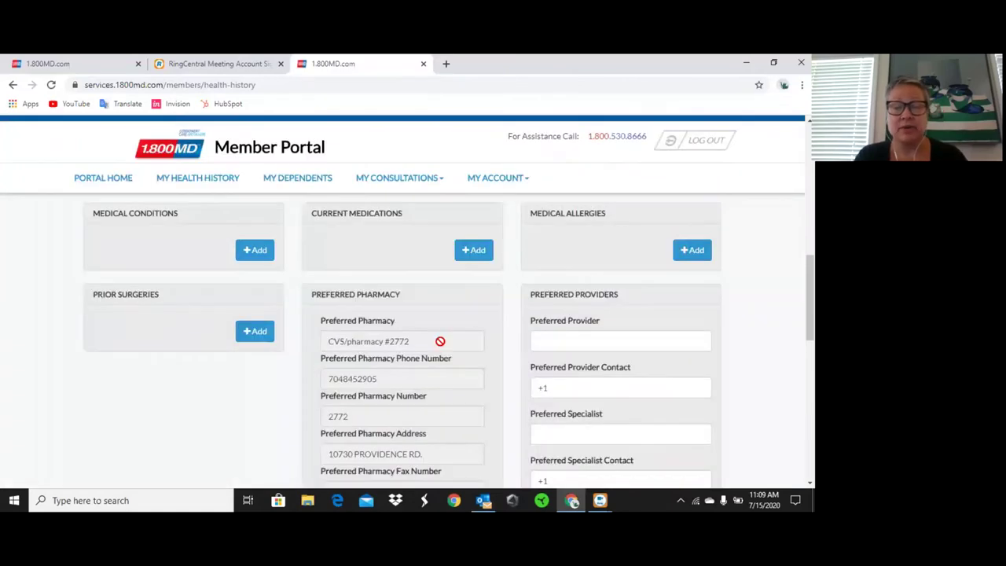
Save the updated health history.
scroll(454, 385, "down", 1)
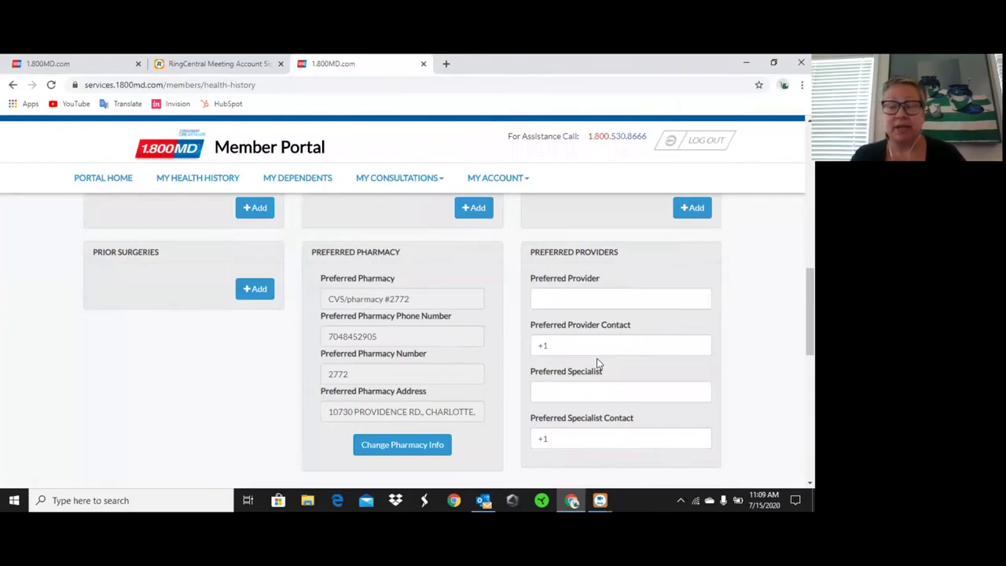
scroll(597, 362, "down", 3)
left_click(409, 395)
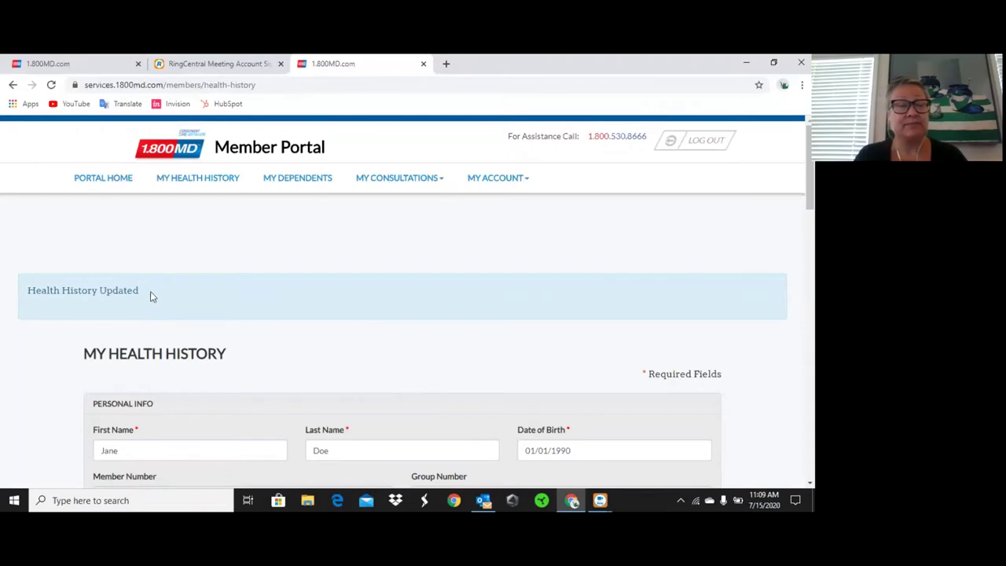
Return to the Member Portal and scroll to the FREE Email, Telephone and Video consultation cards.
left_click(180, 154)
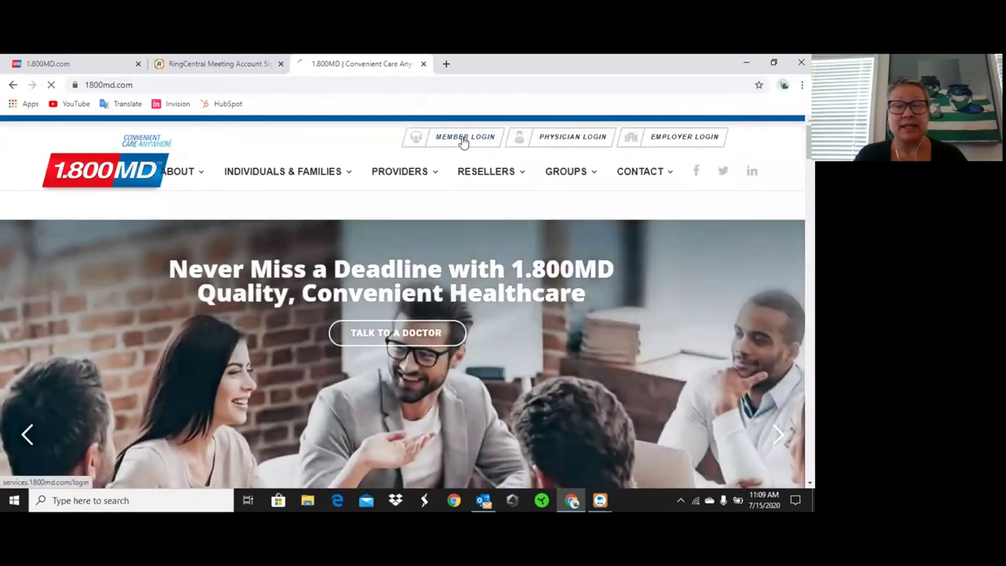
left_click(464, 139)
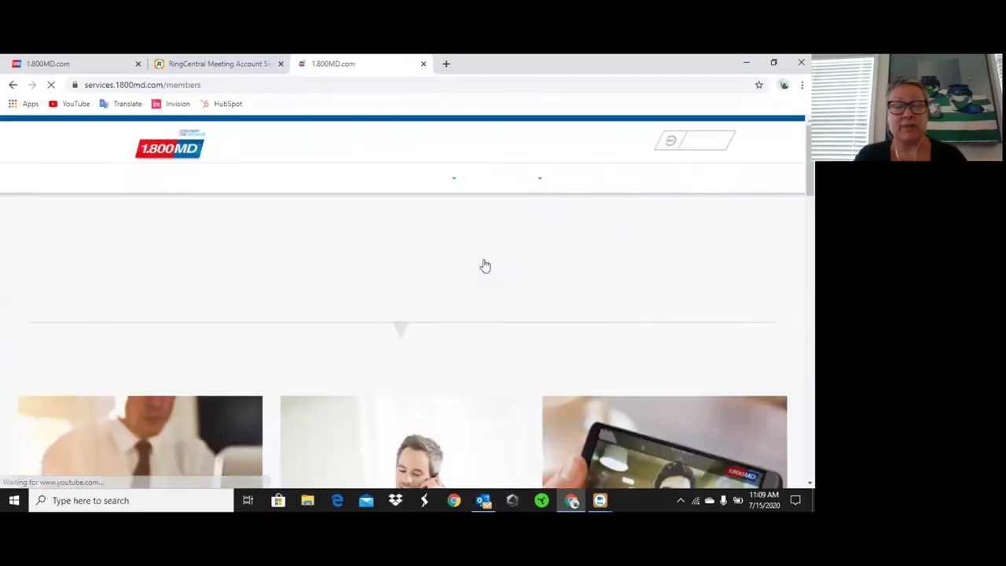
scroll(432, 313, "down", 2)
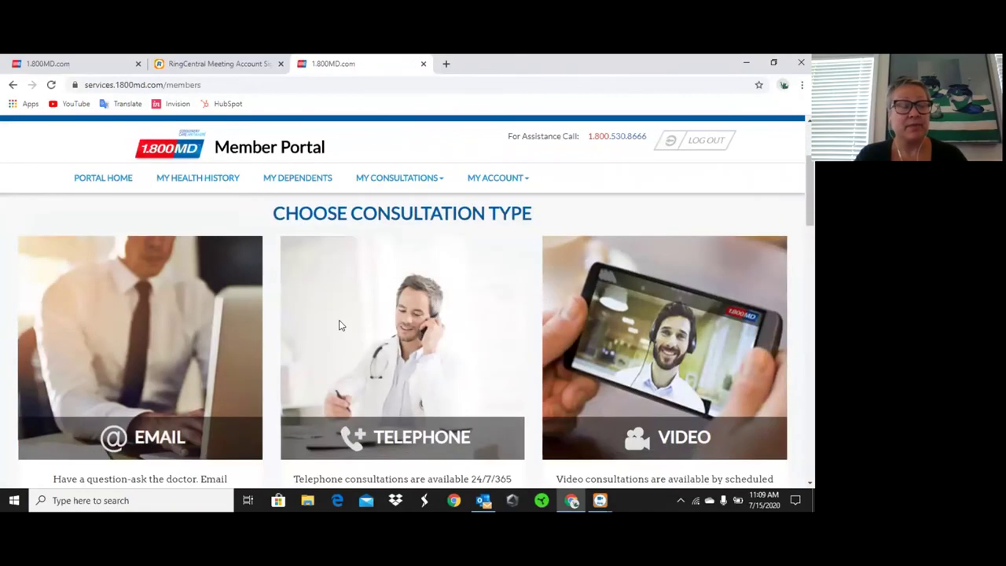
scroll(339, 320, "down", 2)
scroll(339, 320, "down", 1)
scroll(339, 322, "up", 3)
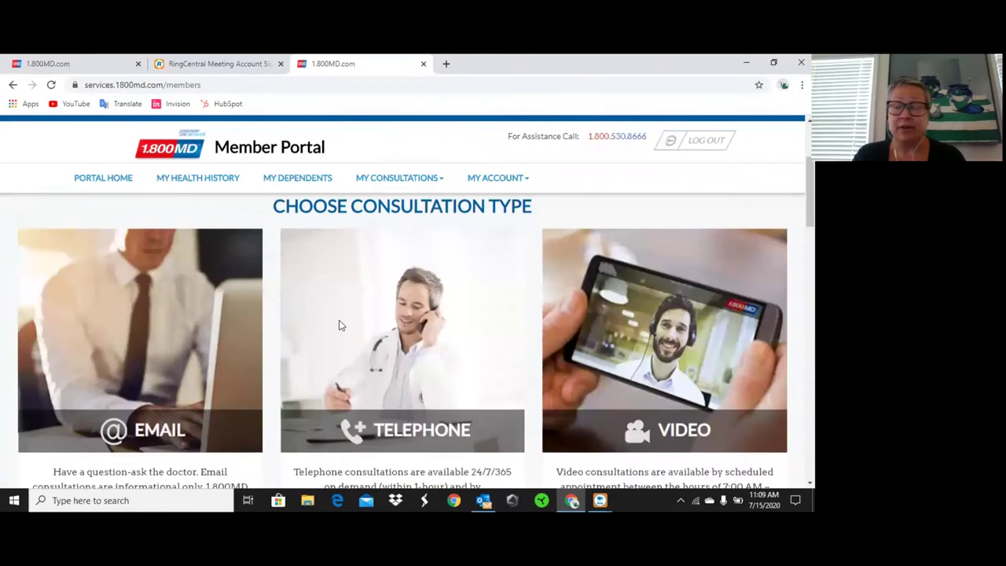
scroll(339, 324, "down", 4)
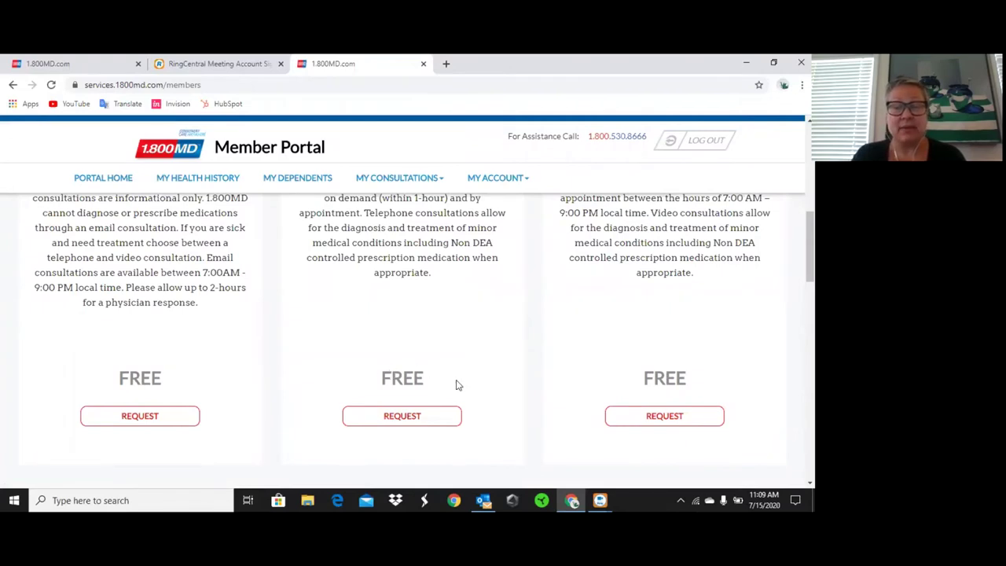
Request a telephone consultation with primary concerns 'Congestion and Headache with sinus pressure'.
left_click(416, 415)
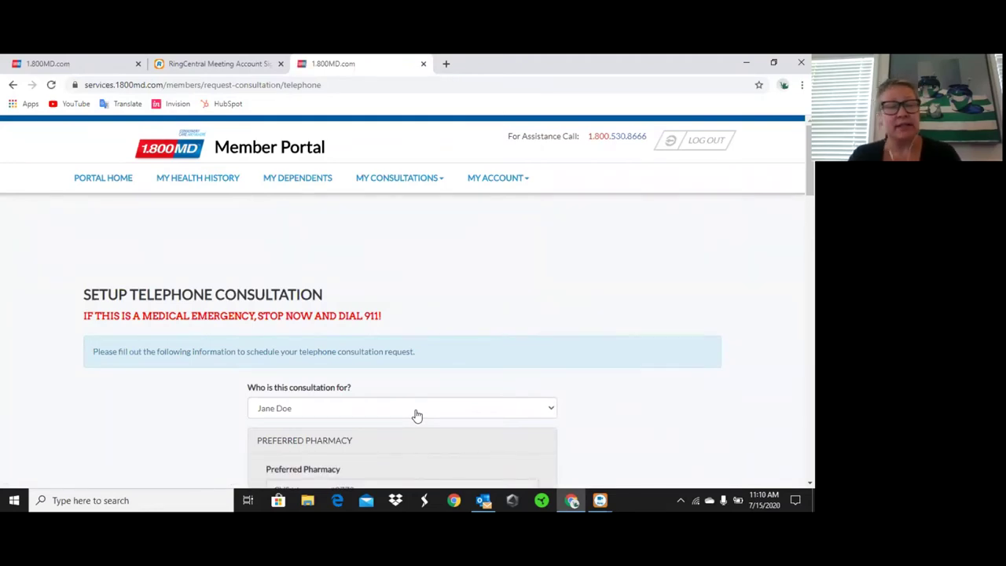
scroll(417, 415, "down", 2)
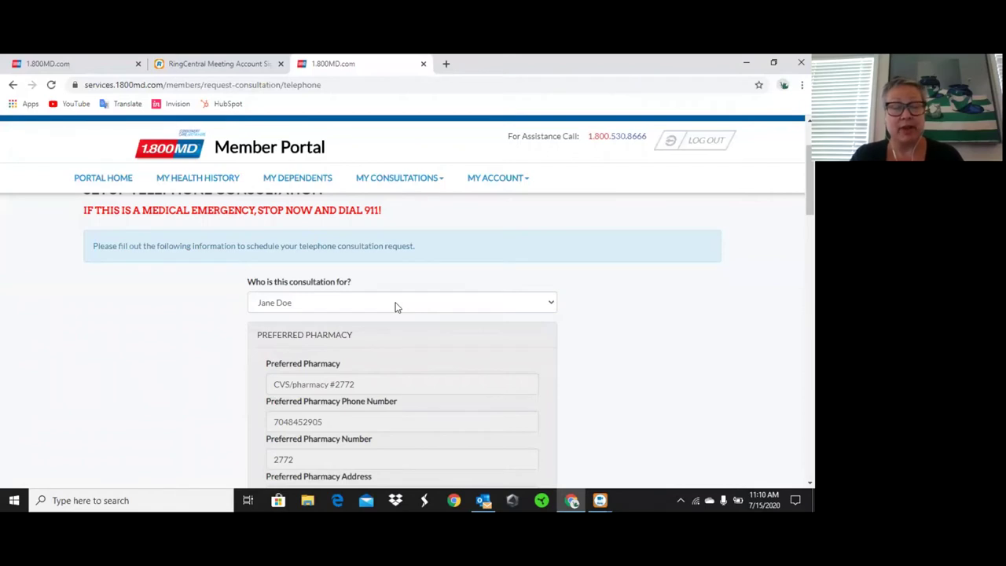
scroll(395, 307, "down", 2)
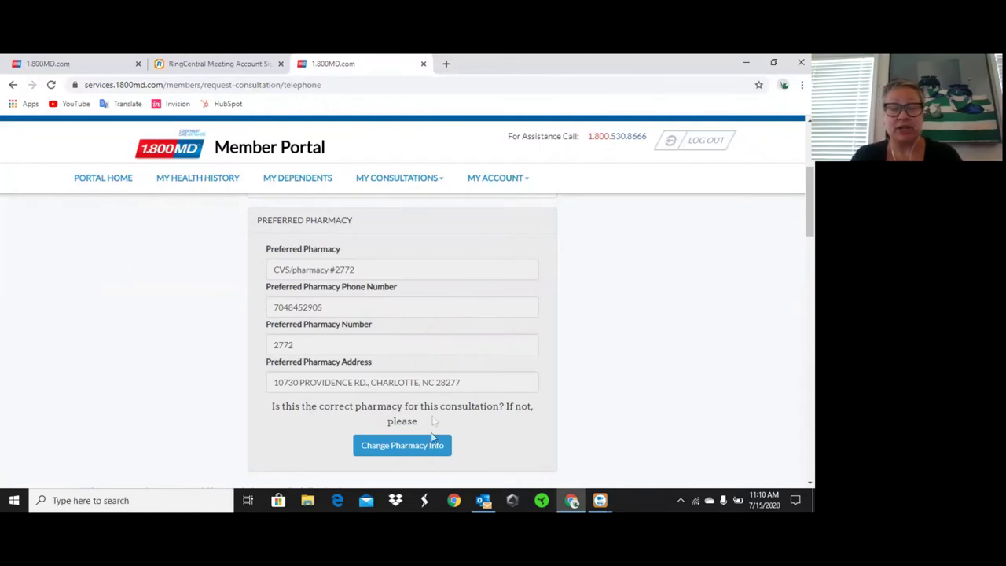
scroll(455, 371, "down", 3)
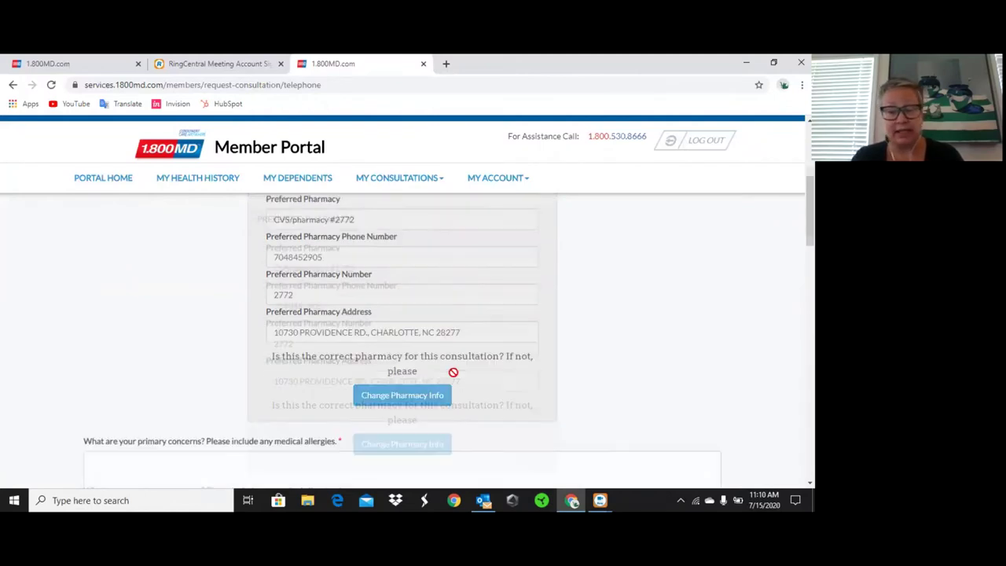
left_click(205, 281)
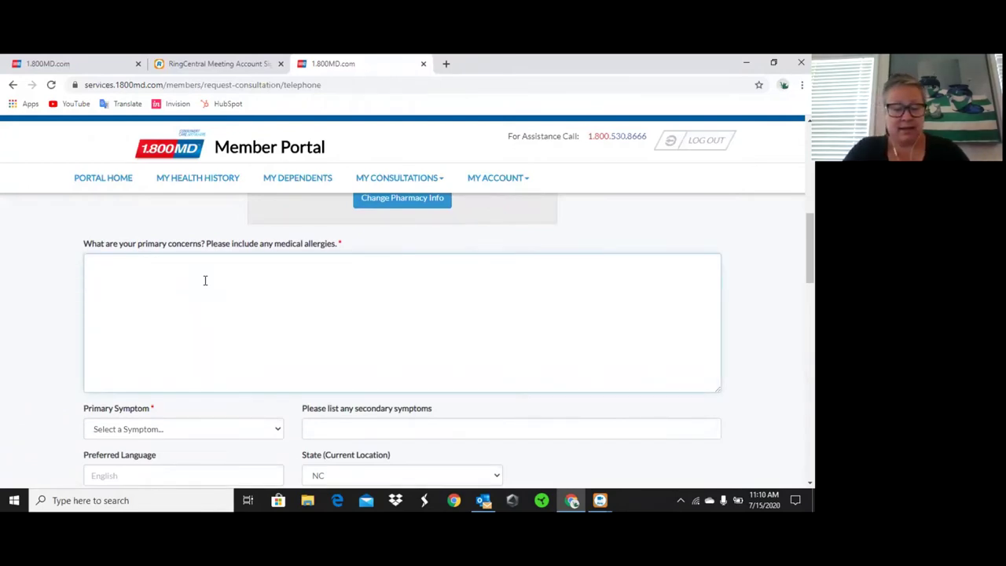
type("Congestion ")
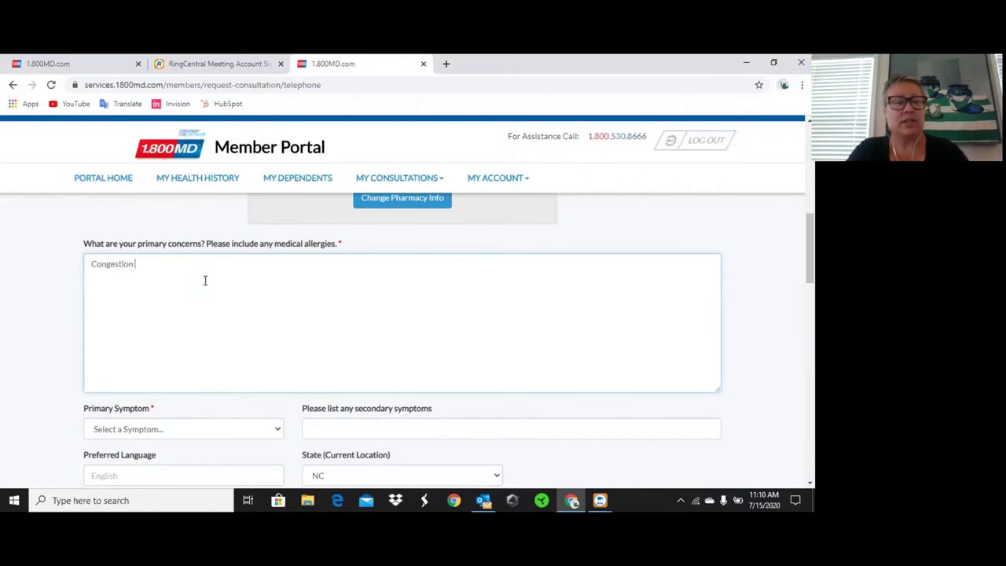
type("and Headache")
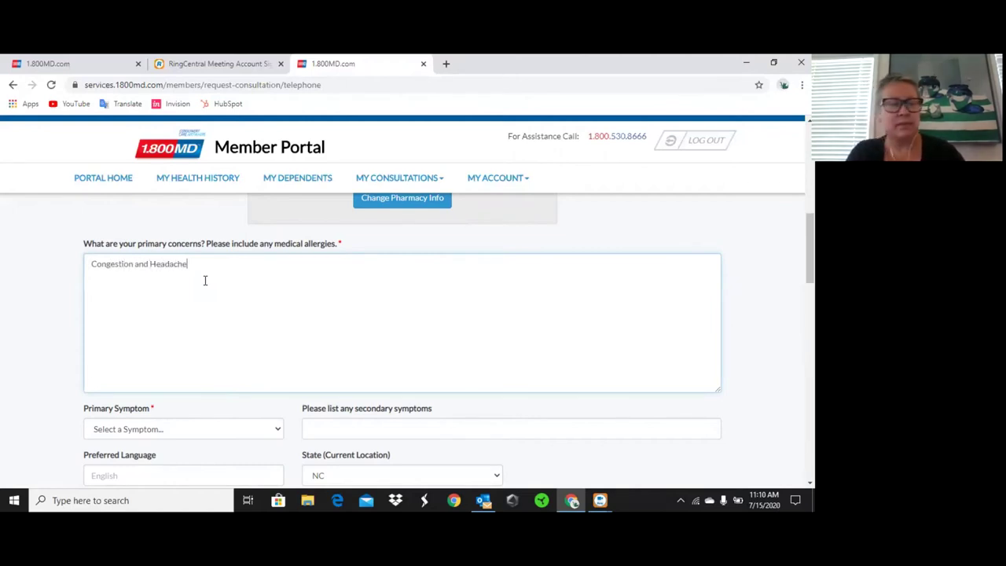
type(" with sinus pressure")
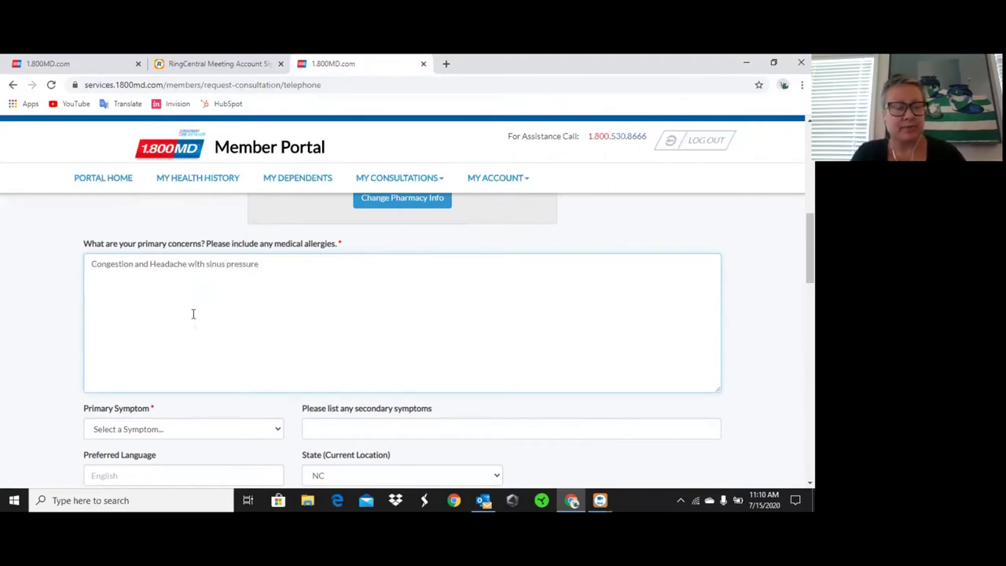
scroll(195, 322, "down", 2)
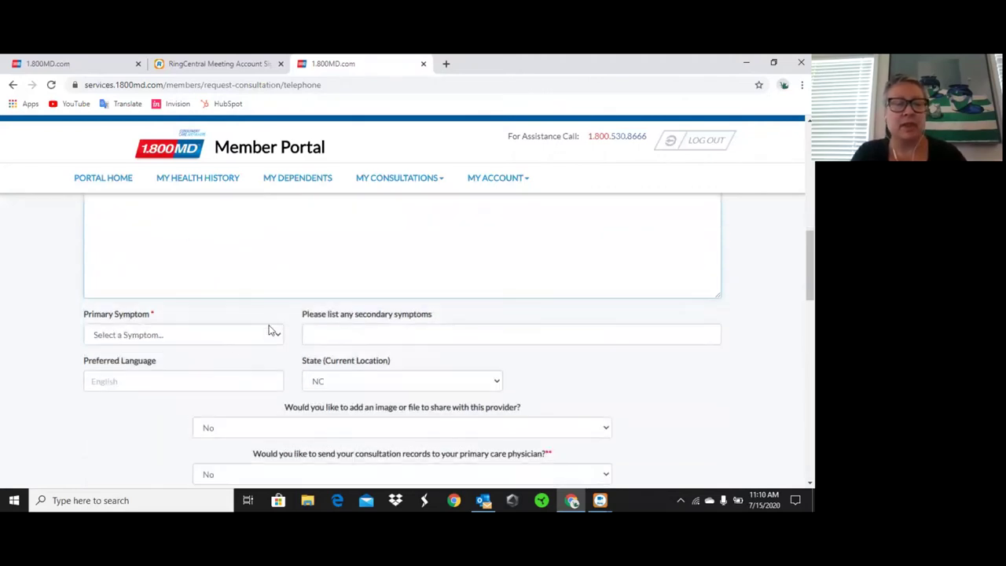
Select Cold from the Primary Symptom dropdown list.
left_click(277, 338)
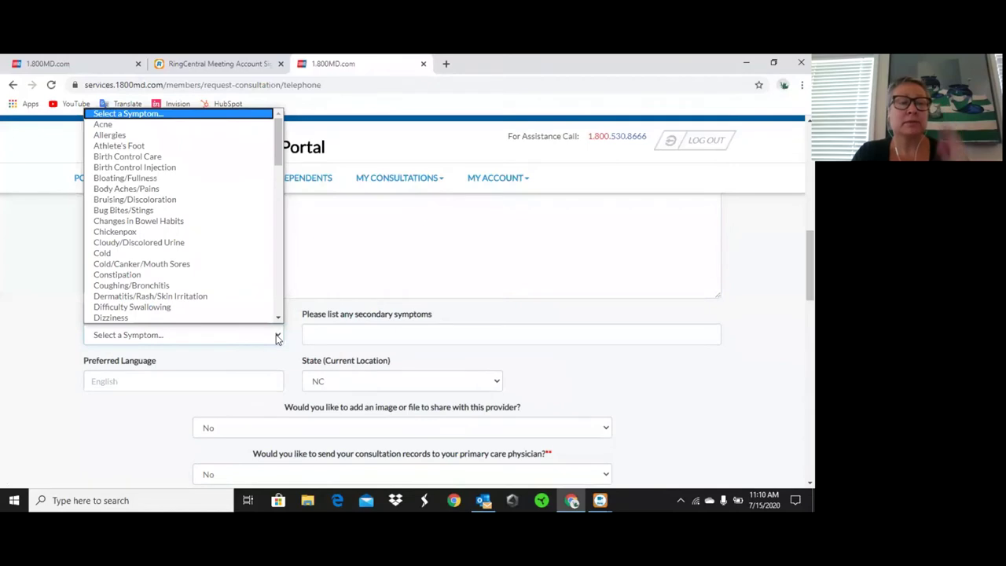
scroll(227, 220, "down", 1)
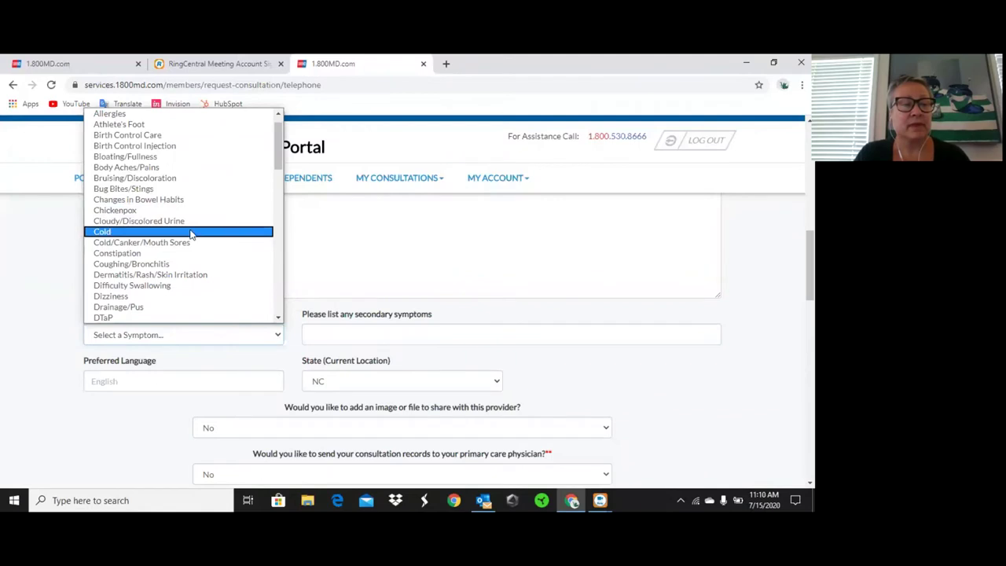
left_click(191, 234)
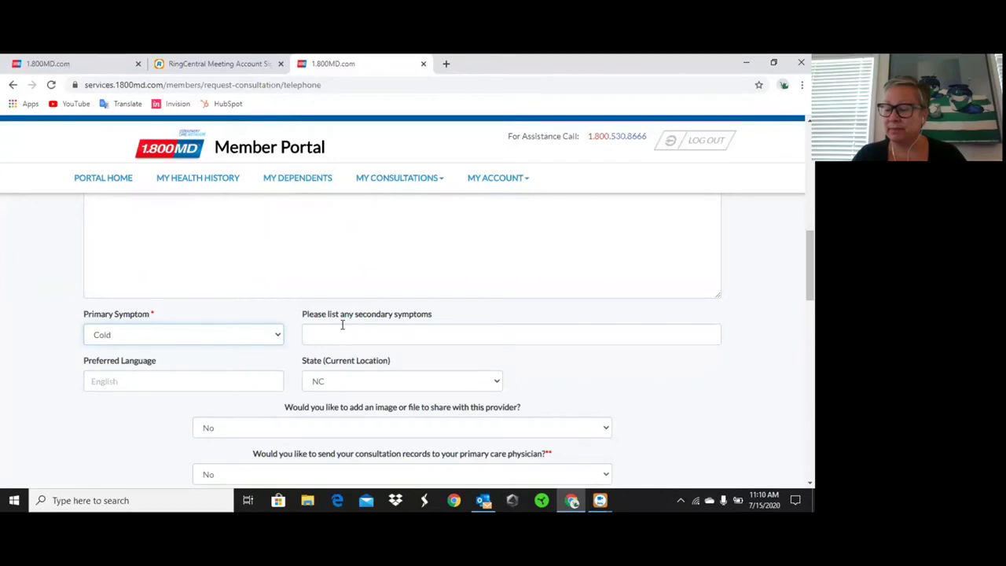
scroll(342, 325, "down", 1)
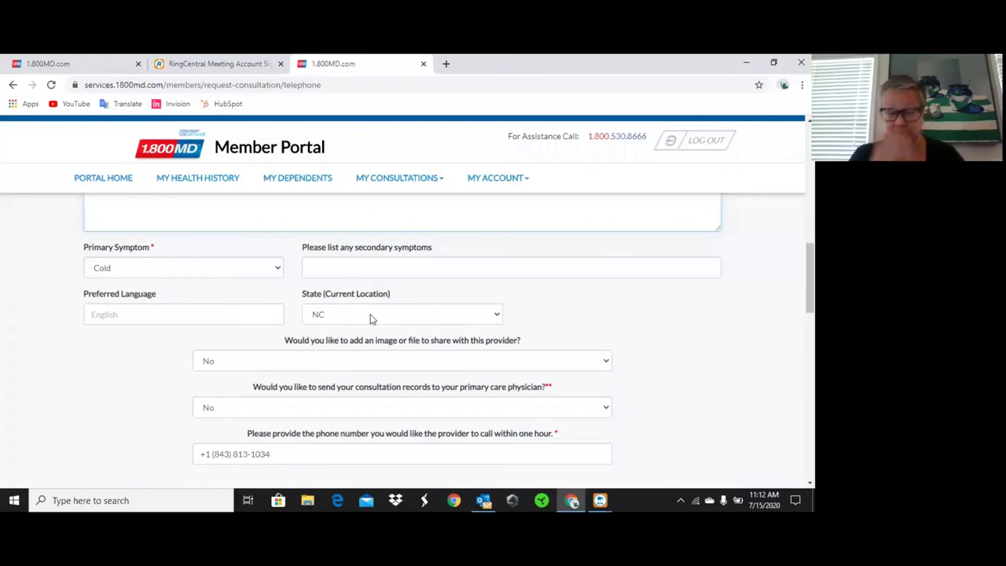
scroll(372, 318, "down", 1)
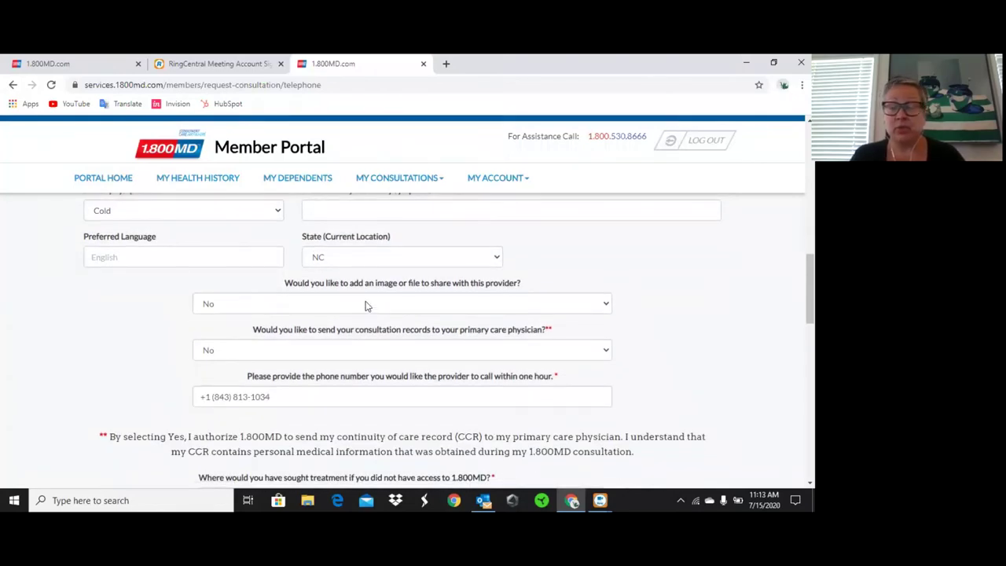
Set 'Where would you have sought treatment' to Retail Clinic.
scroll(365, 306, "down", 1)
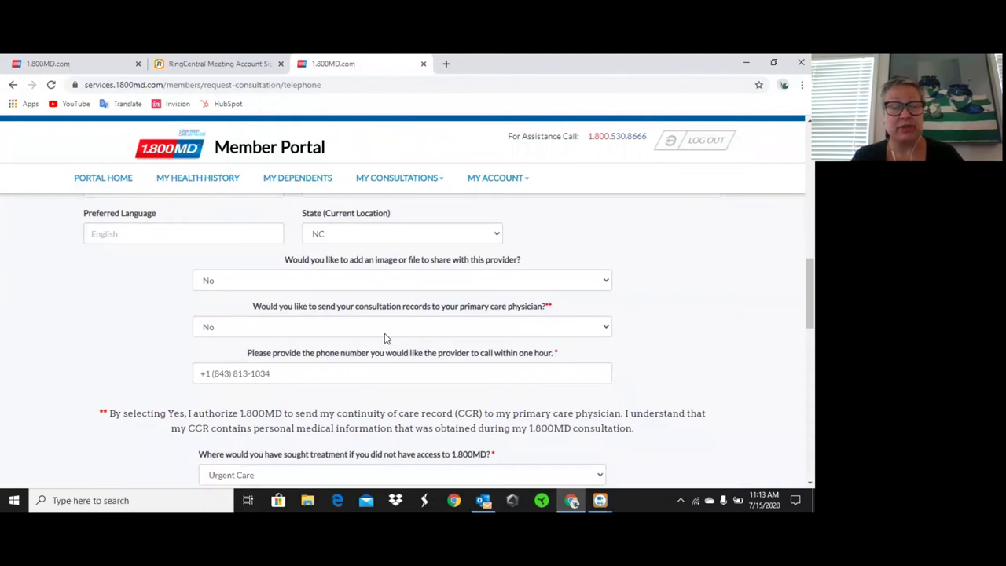
scroll(384, 338, "down", 1)
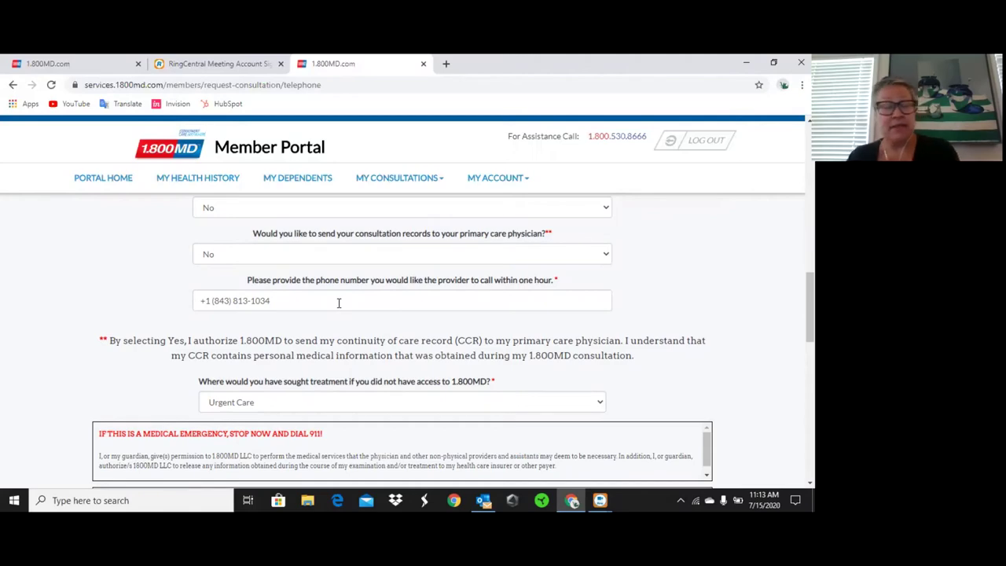
scroll(386, 398, "down", 2)
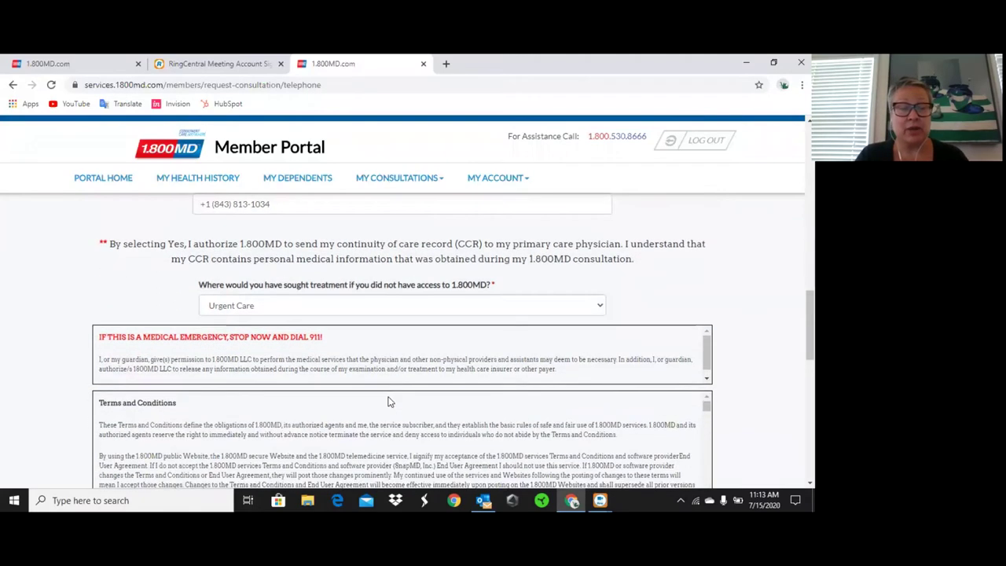
left_click(600, 307)
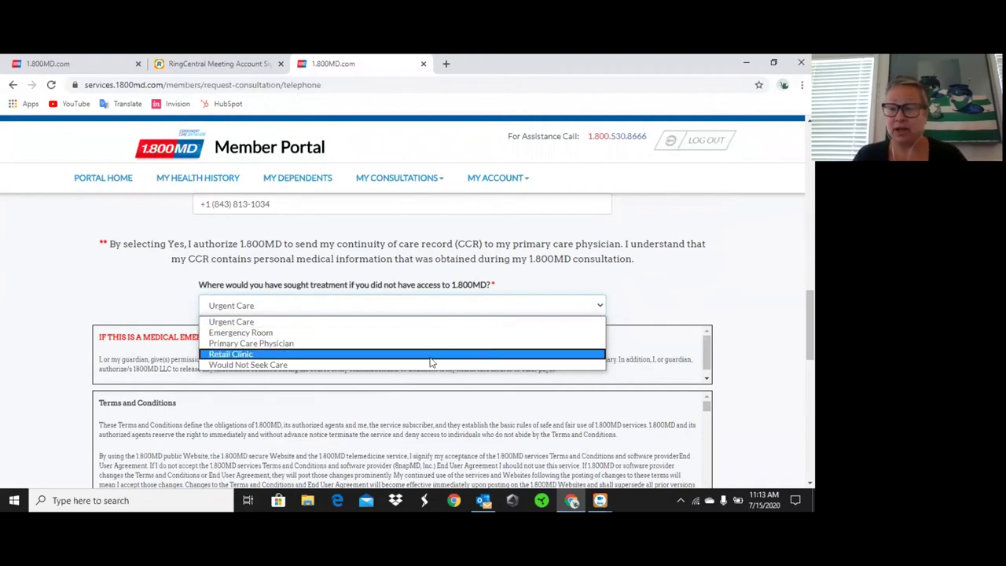
left_click(404, 356)
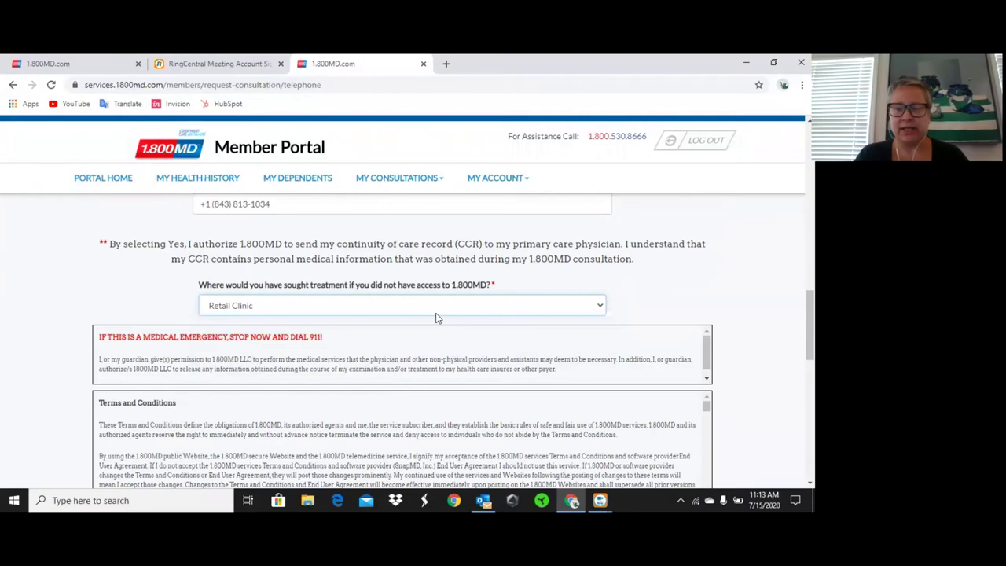
Tick the Terms and Conditions consent and the phone consultation fee acknowledgement, then submit the request.
scroll(456, 337, "down", 1)
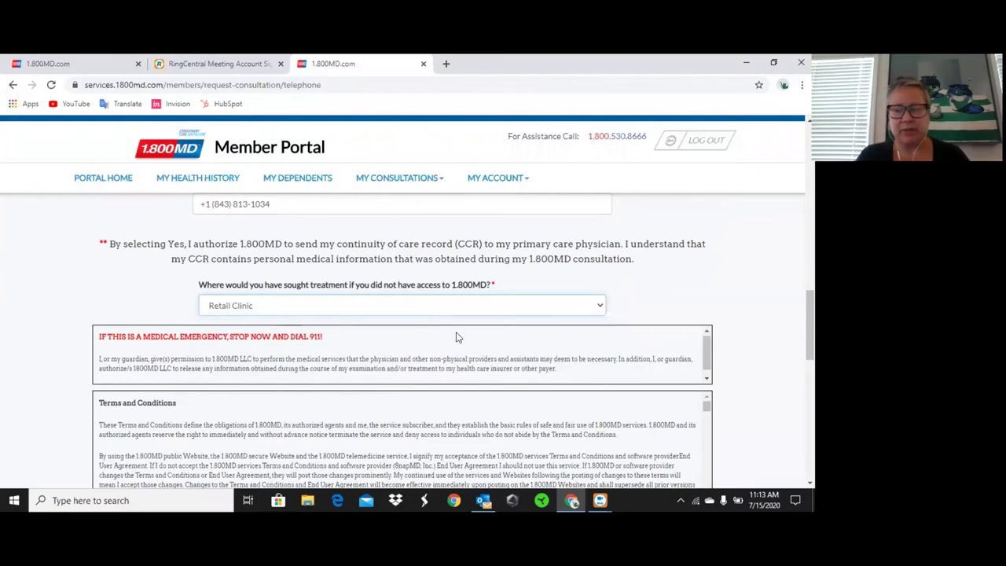
scroll(456, 393, "down", 1)
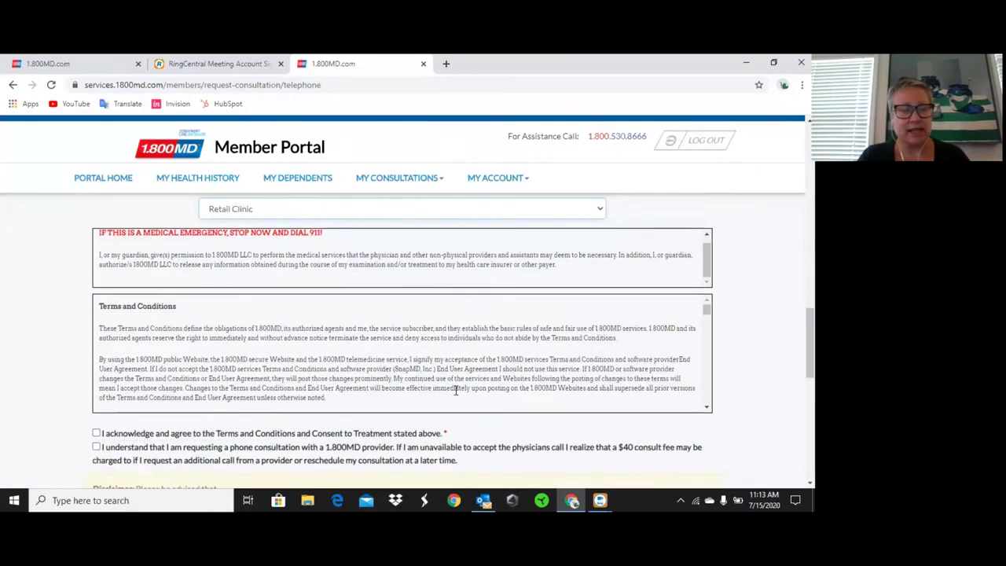
scroll(388, 332, "down", 3)
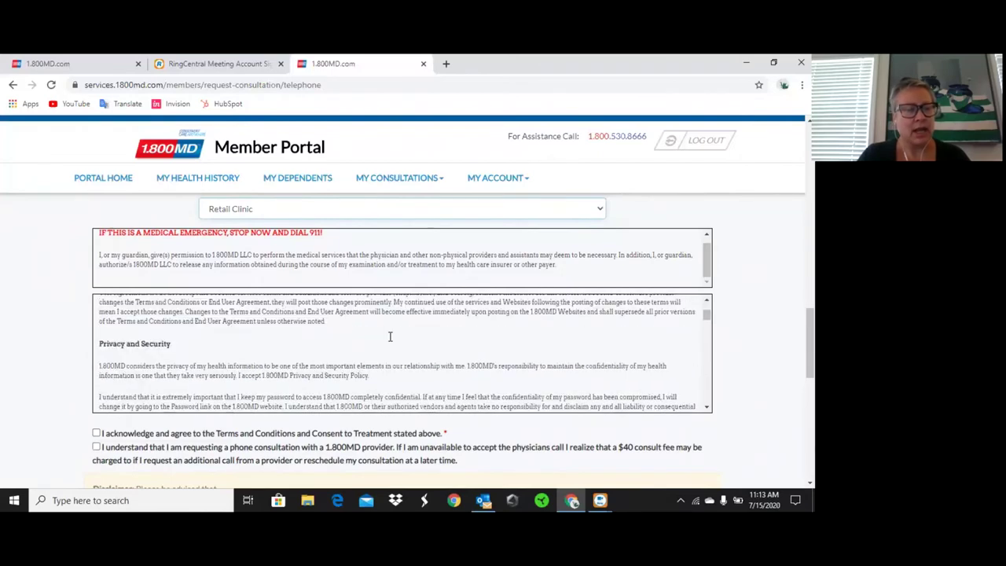
scroll(237, 369, "down", 2)
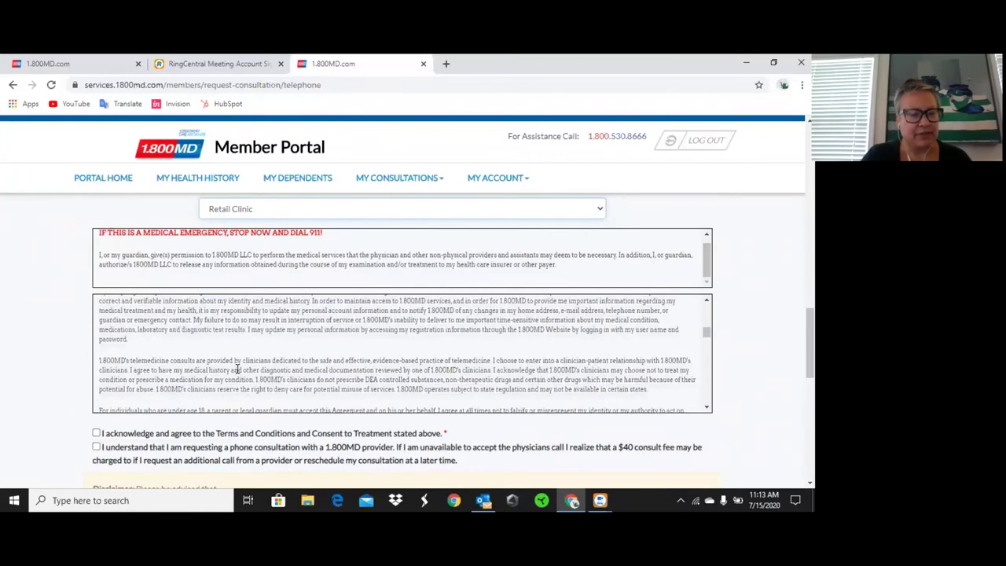
left_click(96, 433)
scroll(98, 434, "down", 1)
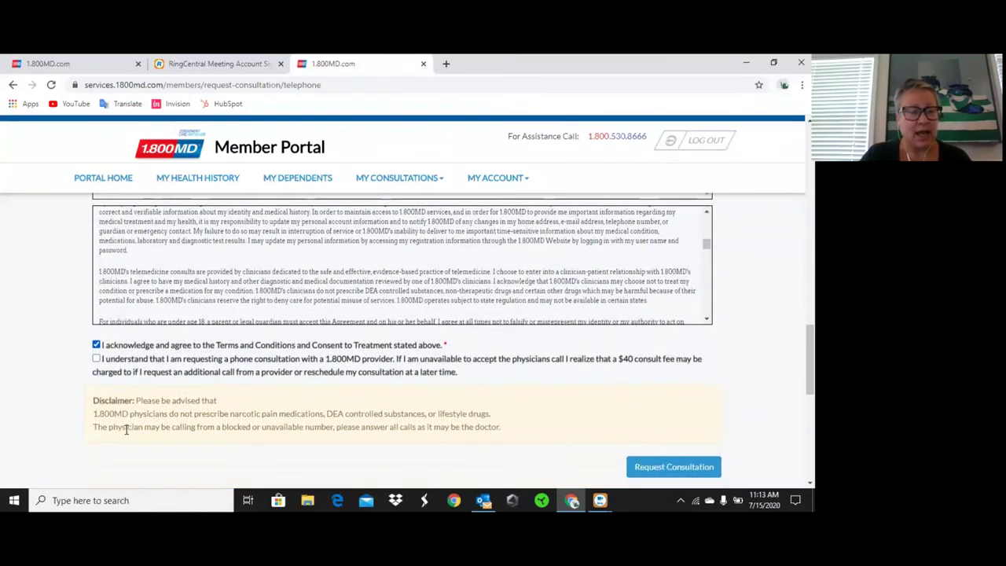
left_click(96, 358)
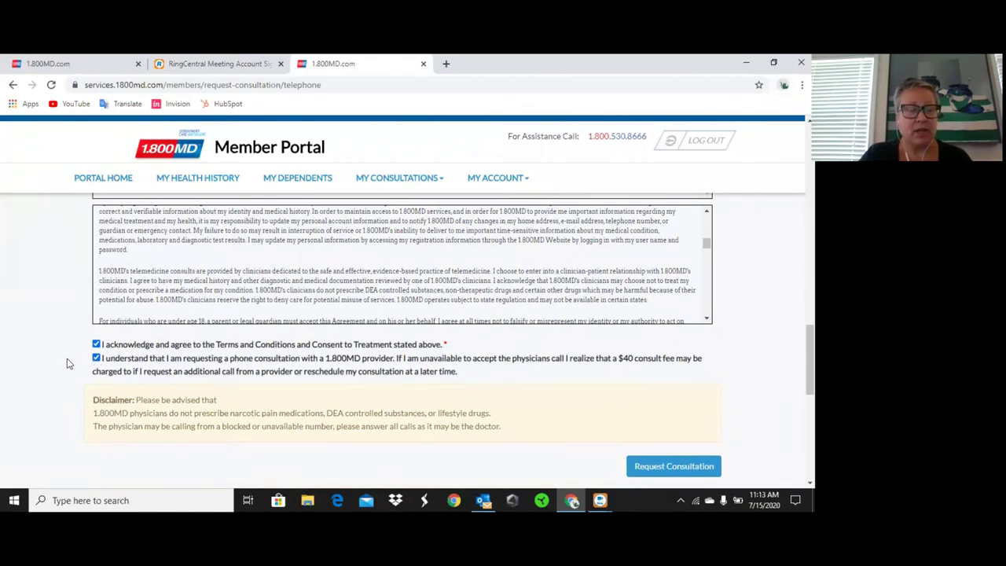
scroll(67, 364, "down", 1)
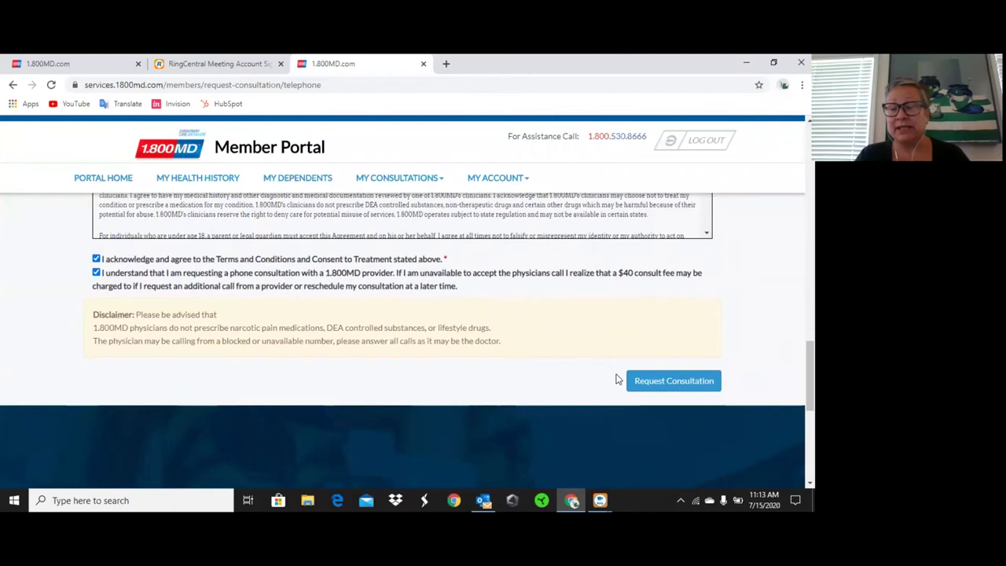
left_click(645, 380)
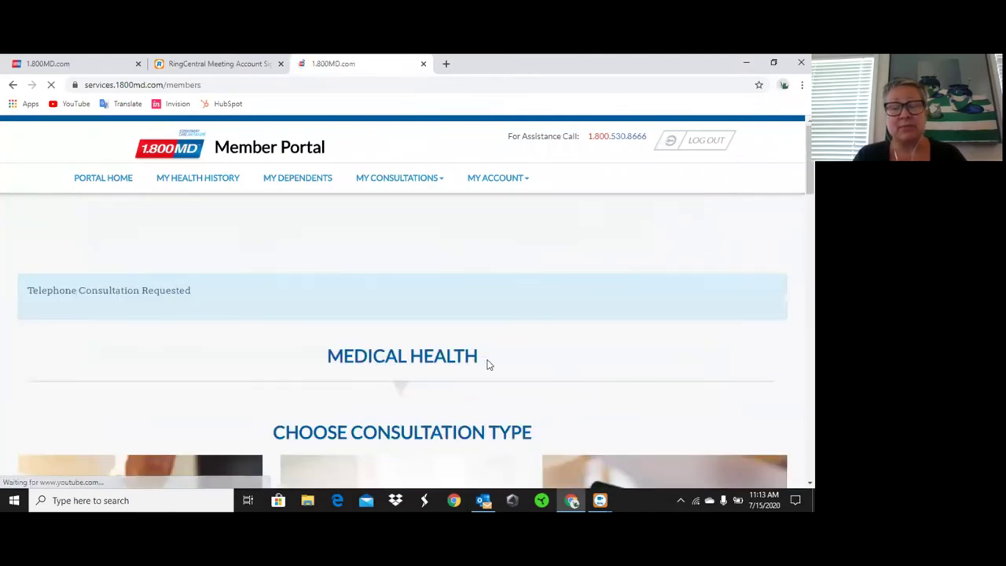